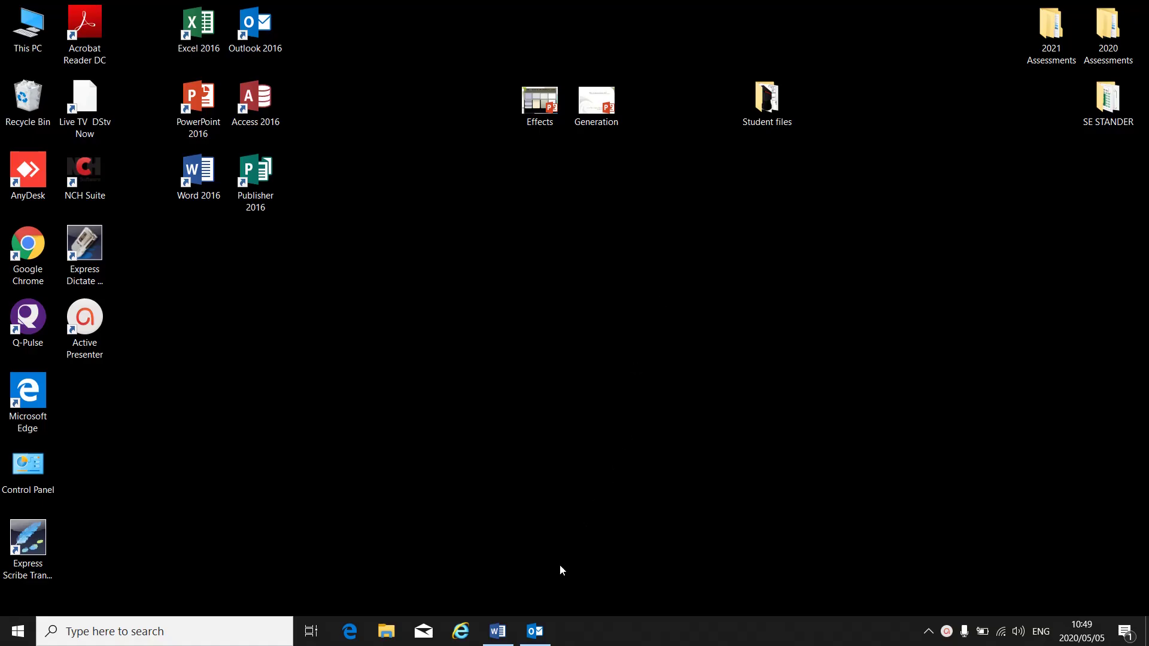
Restore the Outlook window from the taskbar so it shows the Outlook Today page
left_click(542, 631)
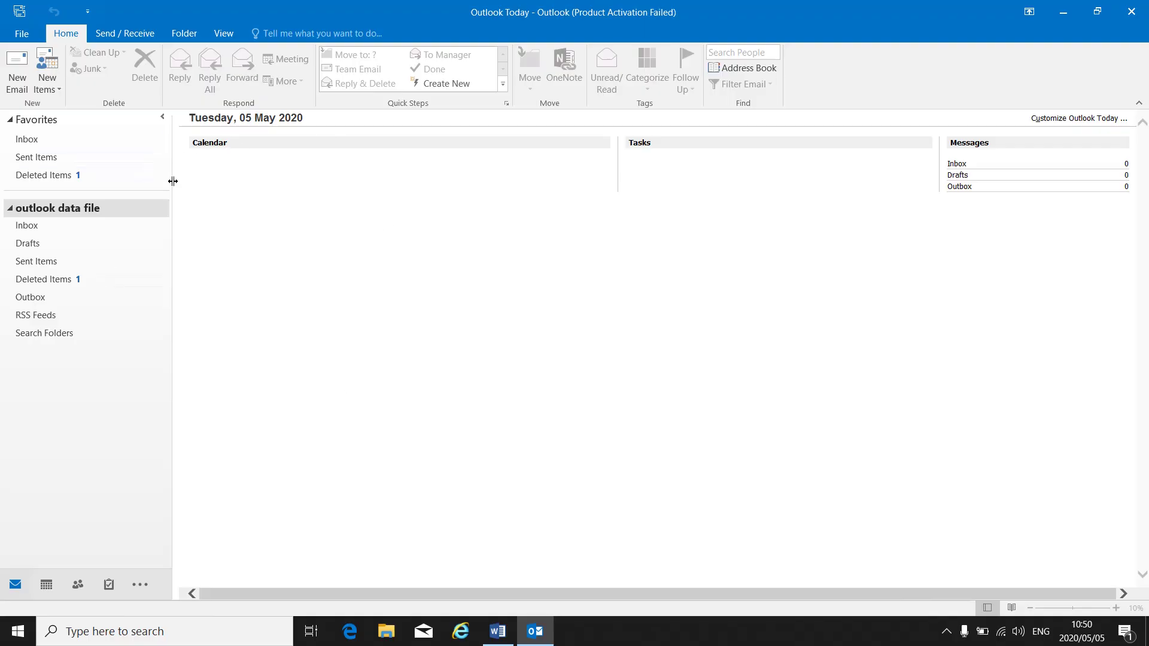
Start a new email and open Signatures and Stationery from its Signature menu
left_click(19, 89)
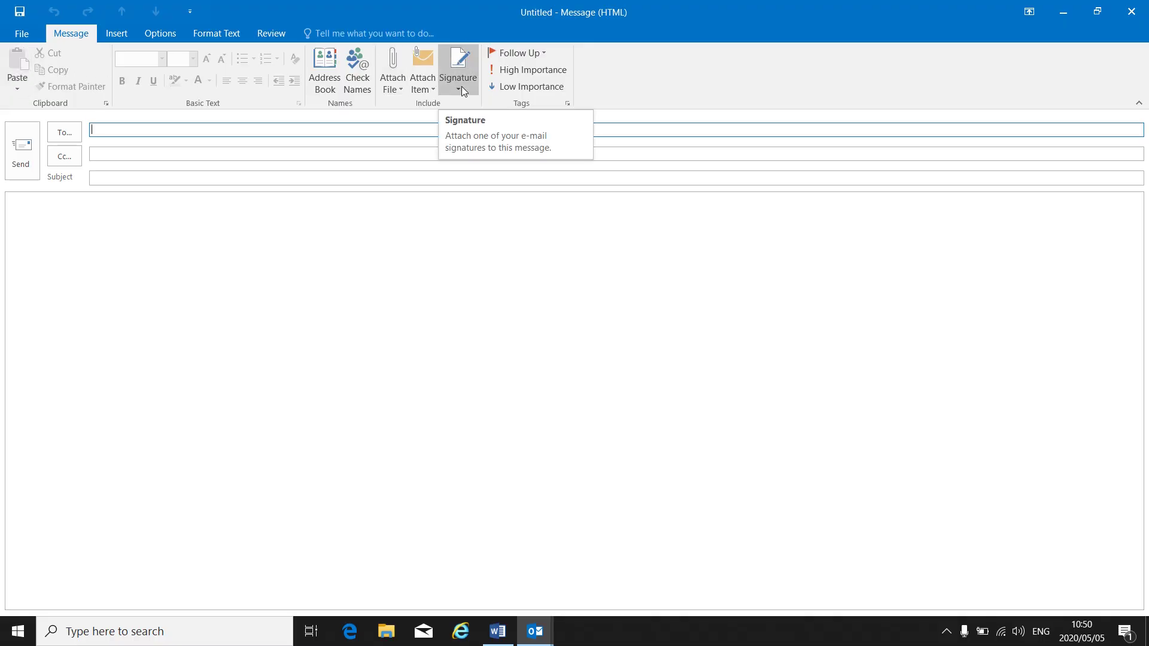
left_click(461, 89)
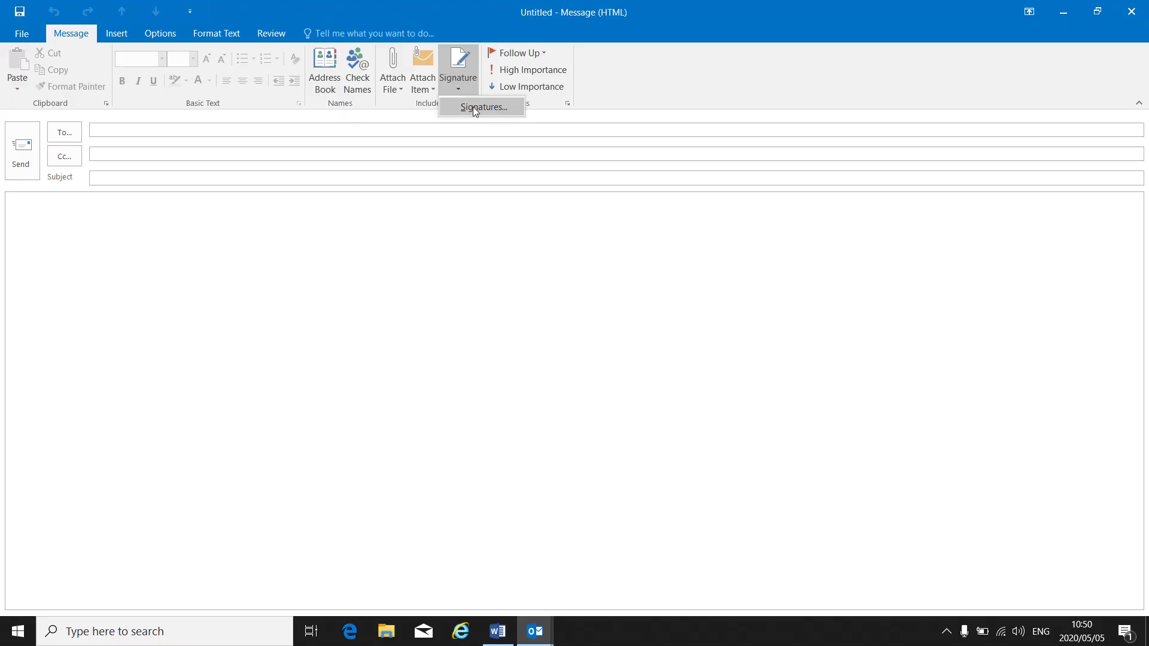
left_click(473, 107)
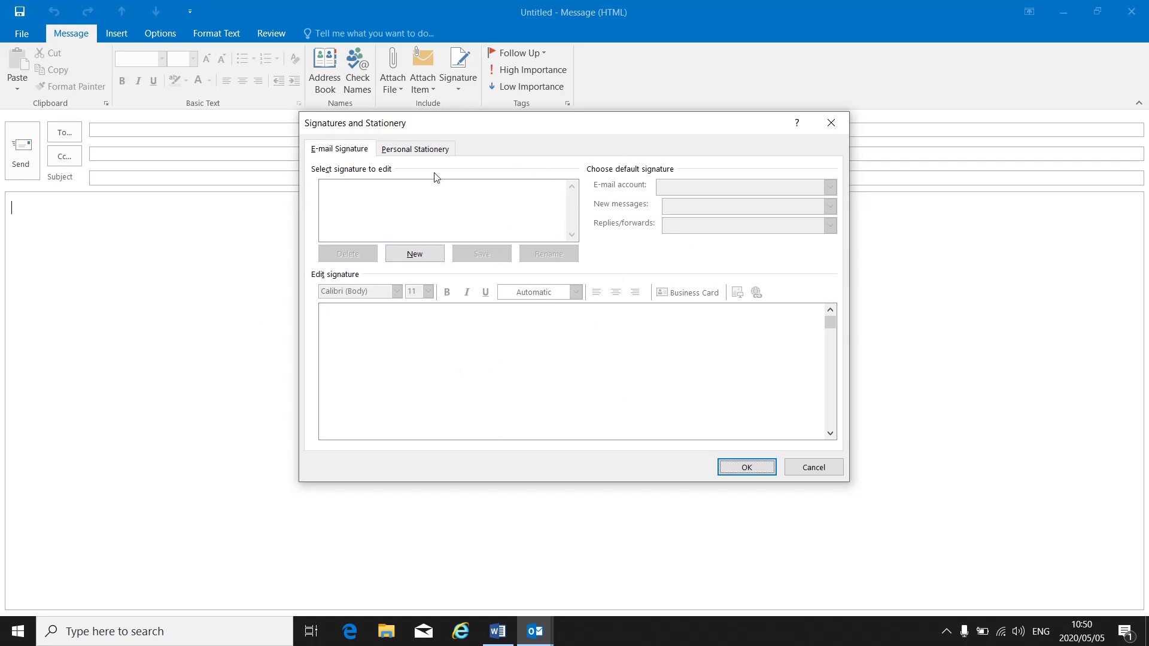
Create two signatures named with the sender's name, then select the first for editing
left_click(414, 254)
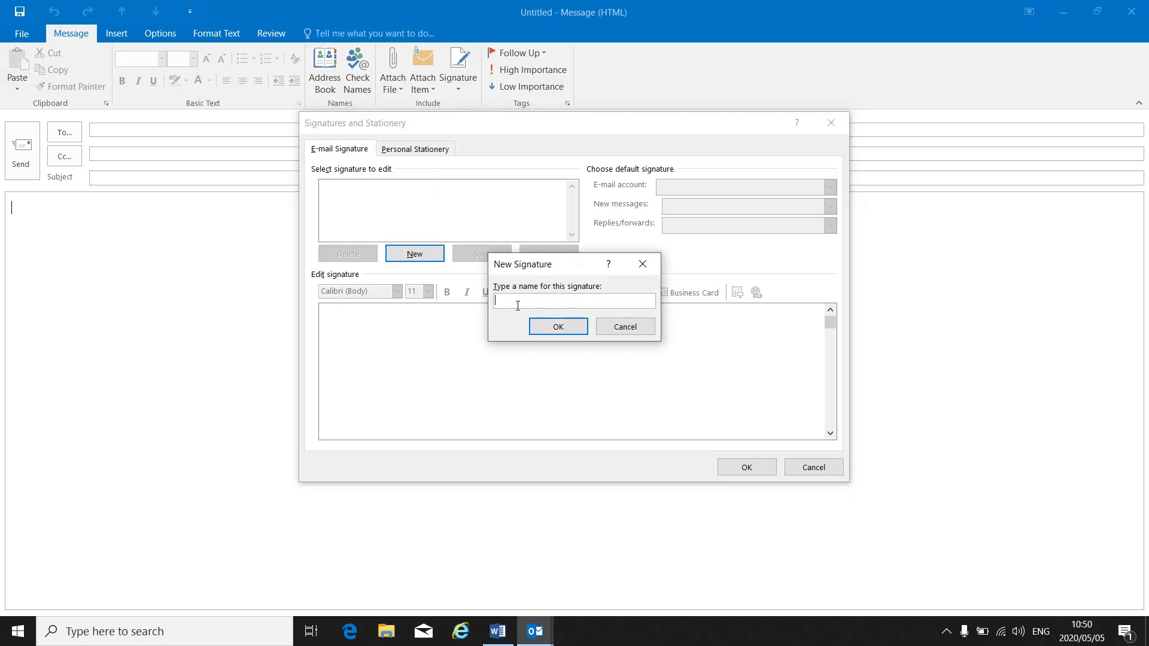
type("L Stander")
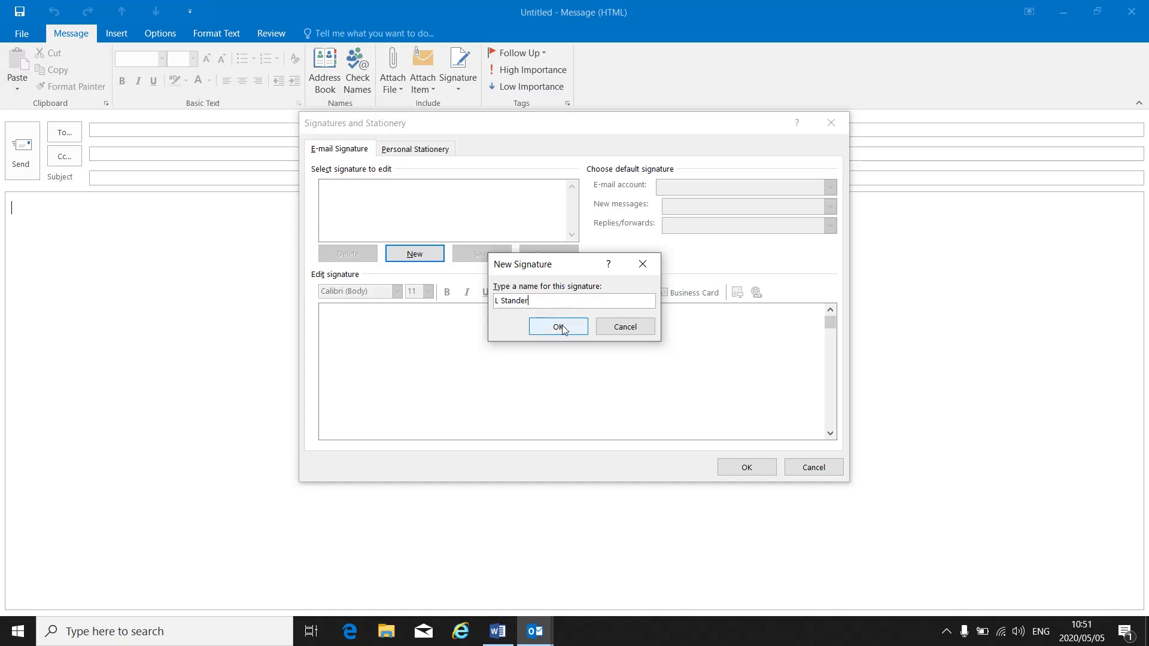
left_click(560, 327)
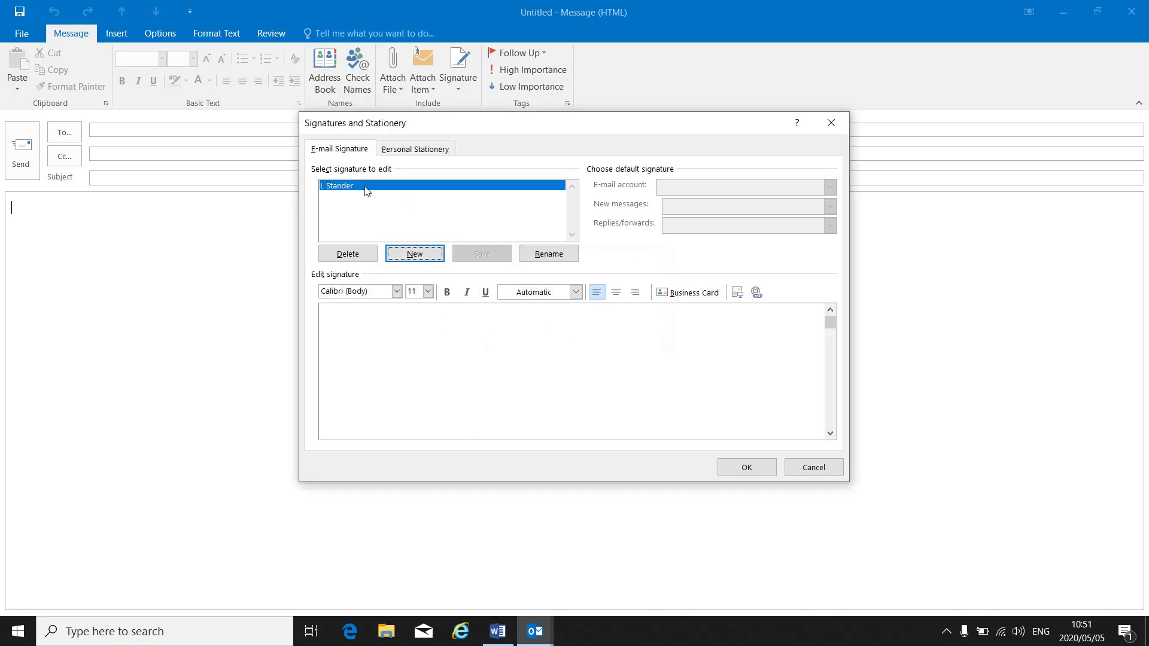
left_click(414, 252)
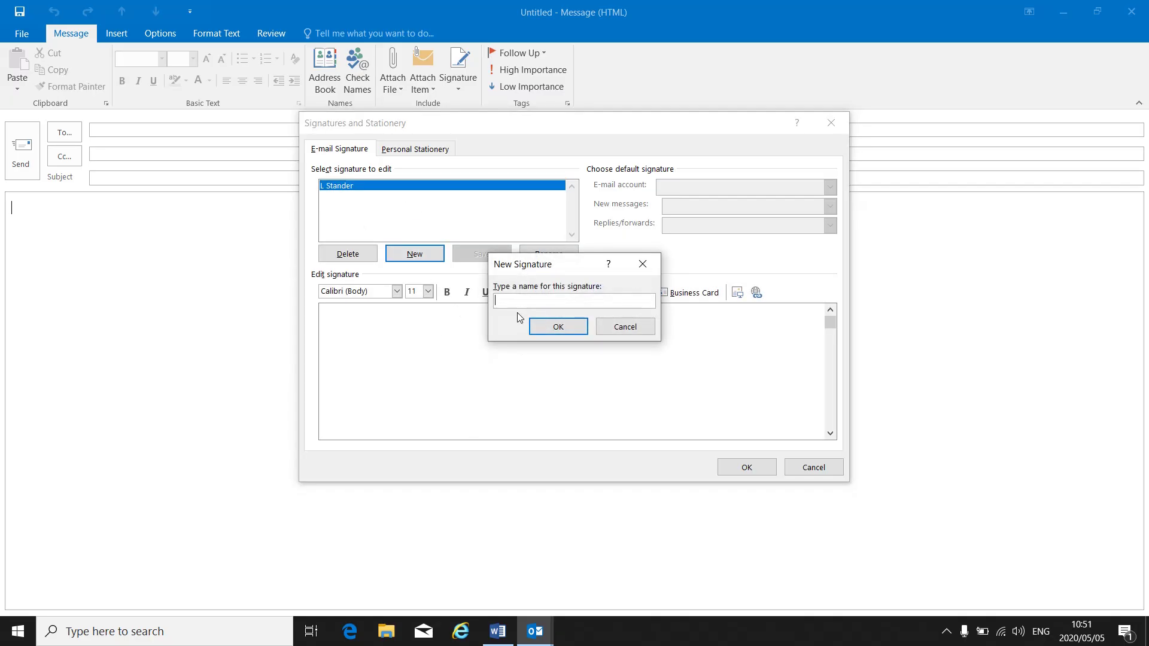
type("SE Stander")
left_click(580, 332)
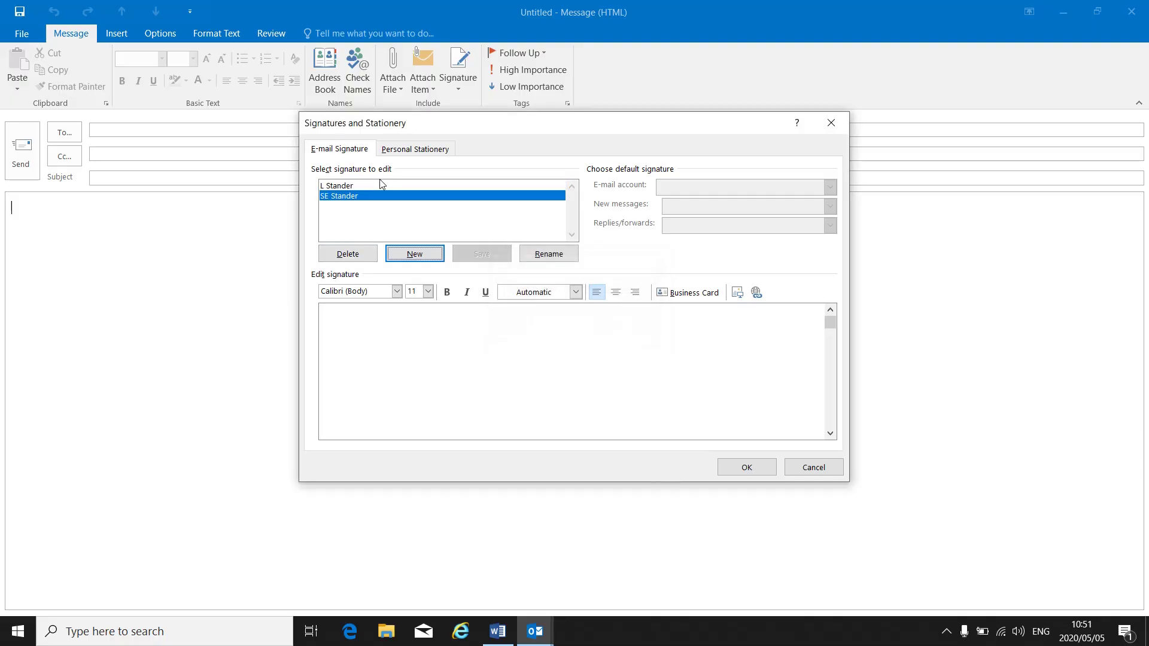
left_click(347, 186)
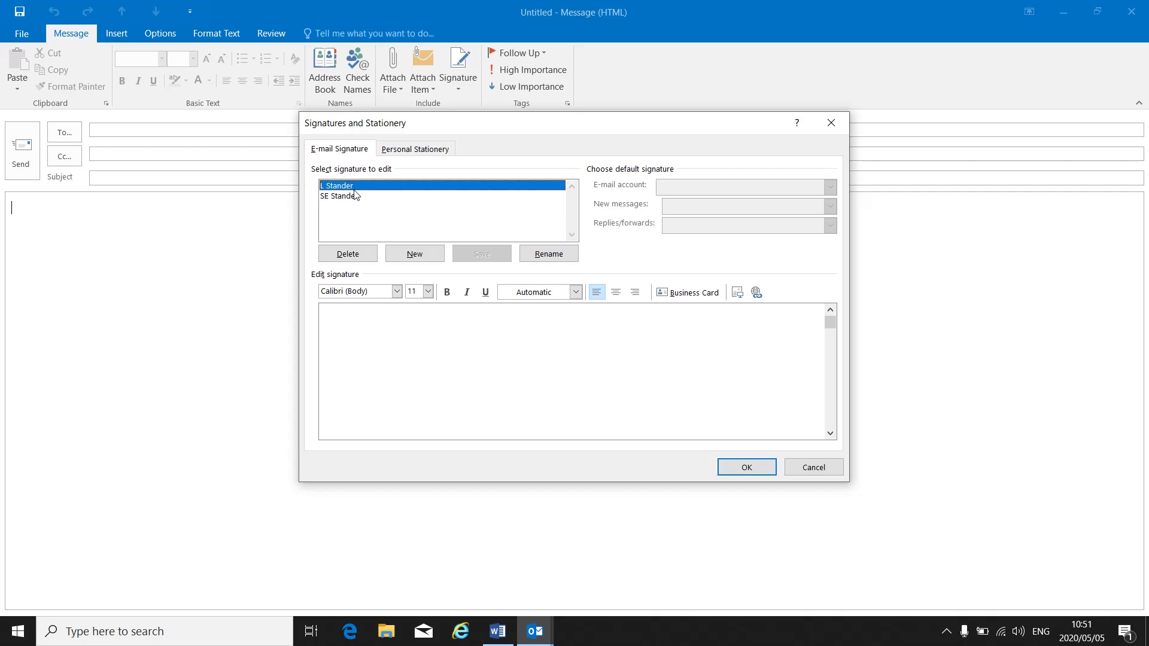
left_click(371, 331)
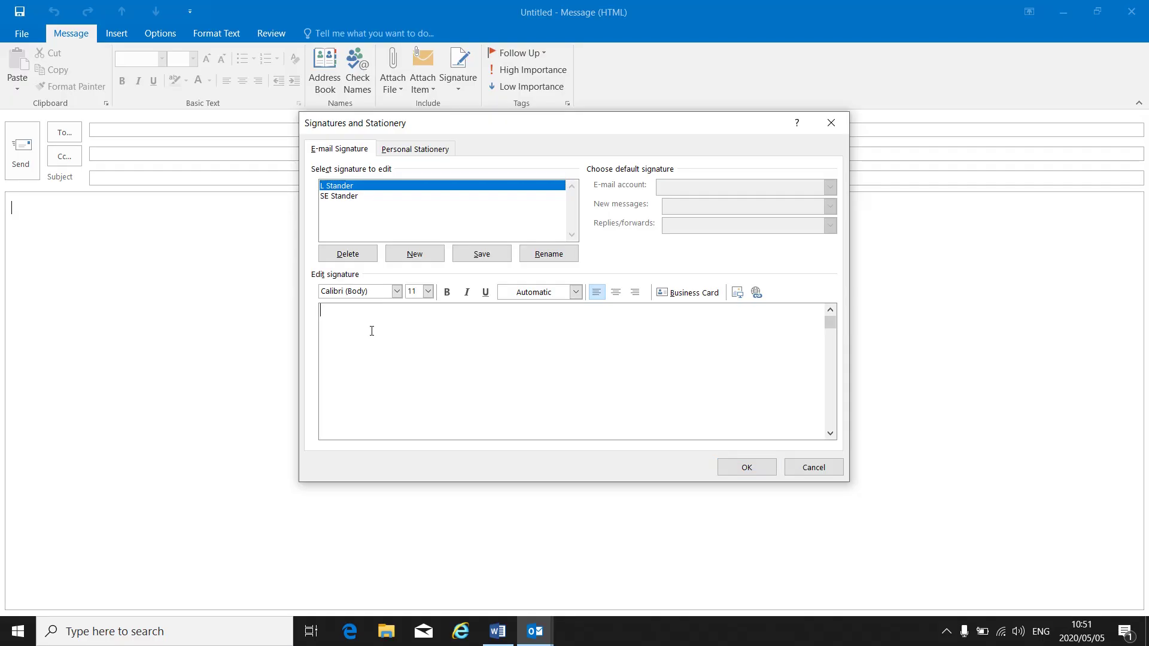
Enter the sender's name, ODP Lecturer, Majuba TVET College (CPD Campus) and a phone number as signature lines
type("L Sta")
key("BackSpace")
key("BackSpace")
key("BackSpace")
type("STander")
key("BackSpace")
key("BackSpace")
key("BackSpace")
key("BackSpace")
key("BackSpace")
key("BackSpace")
type("tander ")
type("ODP ")
type("Lext")
key("BackSpace")
key("BackSpace")
type("cturer ")
type("Majuba")
type(" TVET Colle")
type("ge")
type(" (C")
key("BackSpace")
type("C")
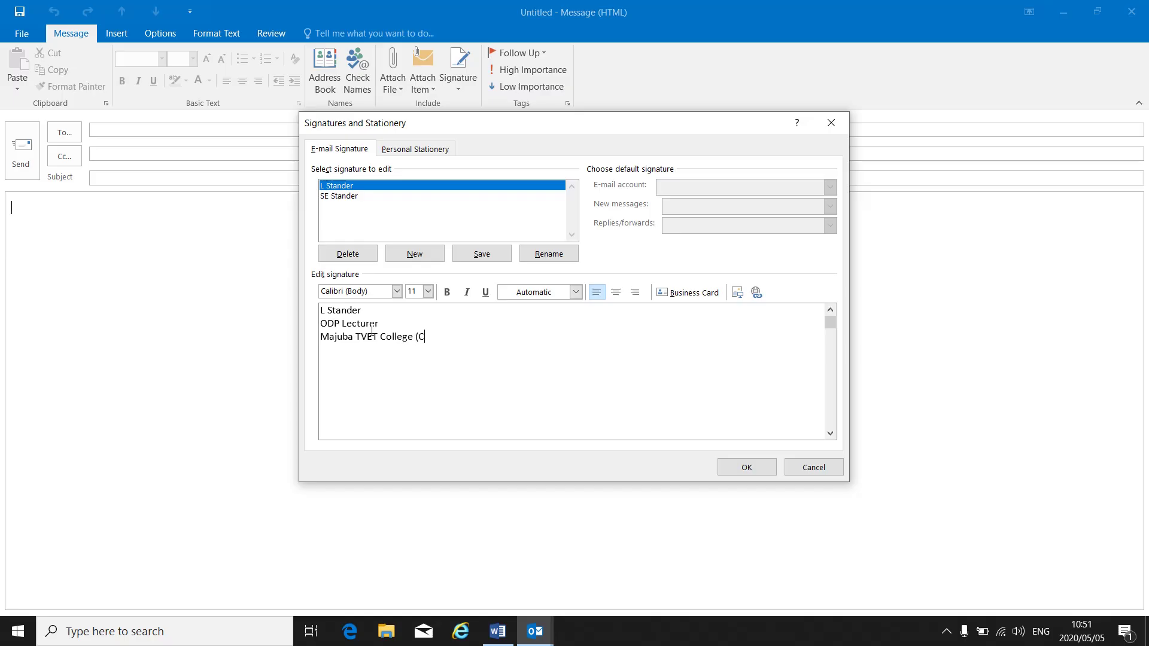
type("PD C")
type("ampus) ")
type("03")
type("42")
key("BackSpace")
key("BackSpace")
type("32")
key("BackSpace")
key("BackSpace")
key("BackSpace")
key("BackSpace")
Save the newly written signature text
left_click(480, 254)
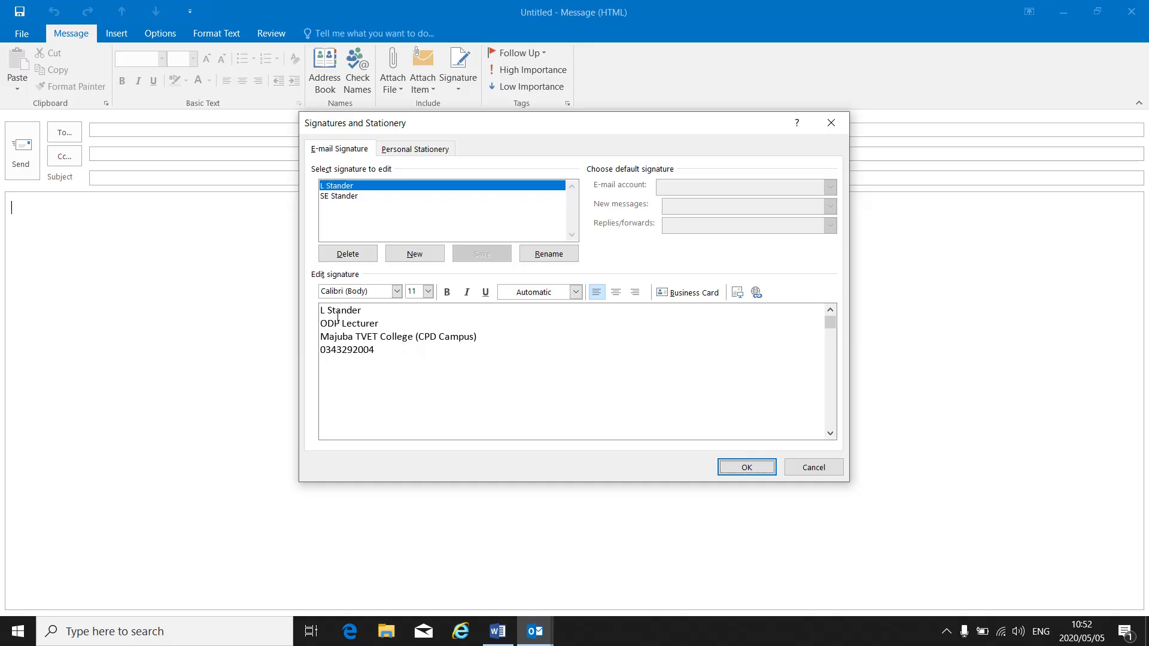
Format the signature's name line as Arial Black 14, underlined and italic
left_click(319, 311)
left_click_drag(319, 311, 366, 311)
left_click(396, 291)
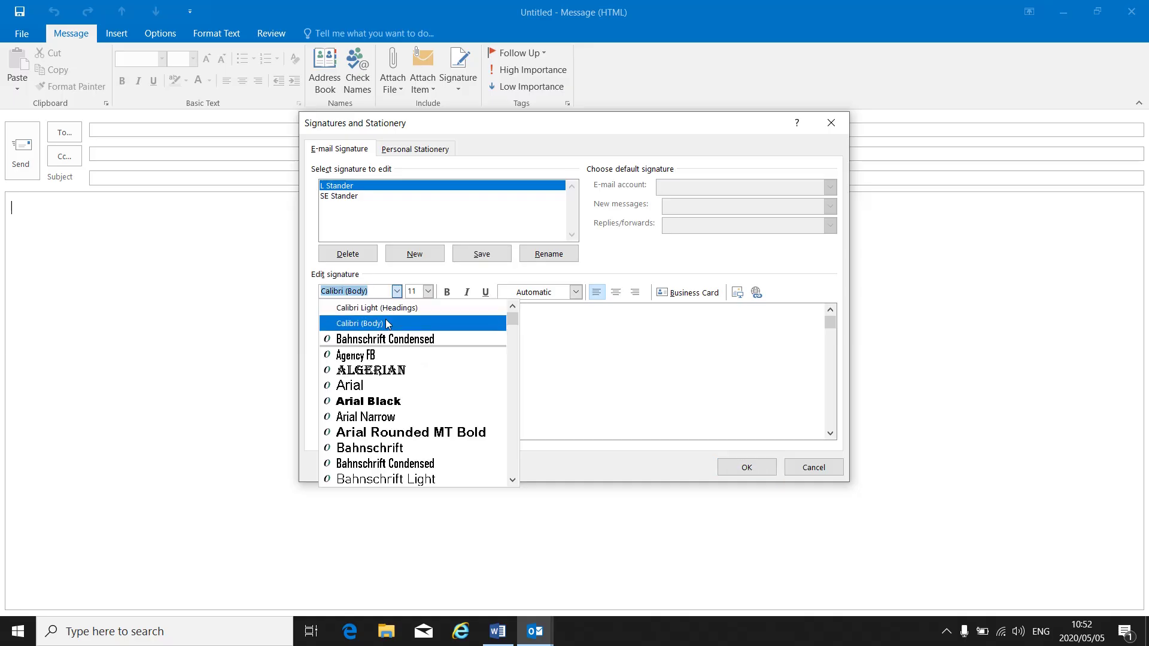
left_click(388, 405)
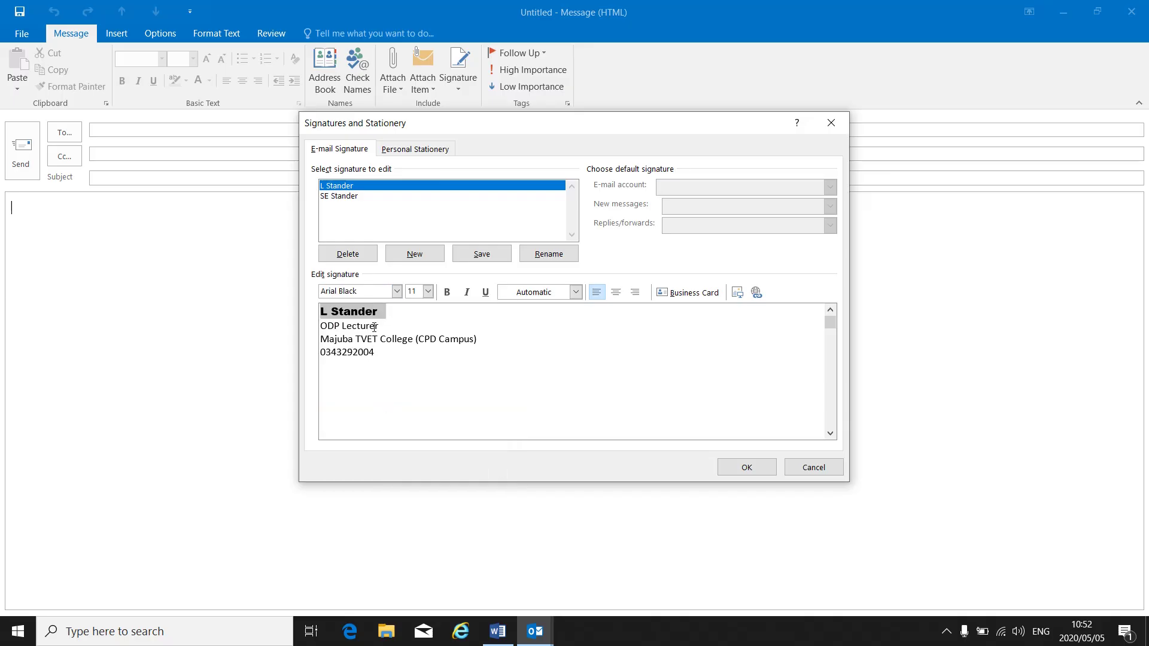
left_click(427, 291)
left_click(413, 357)
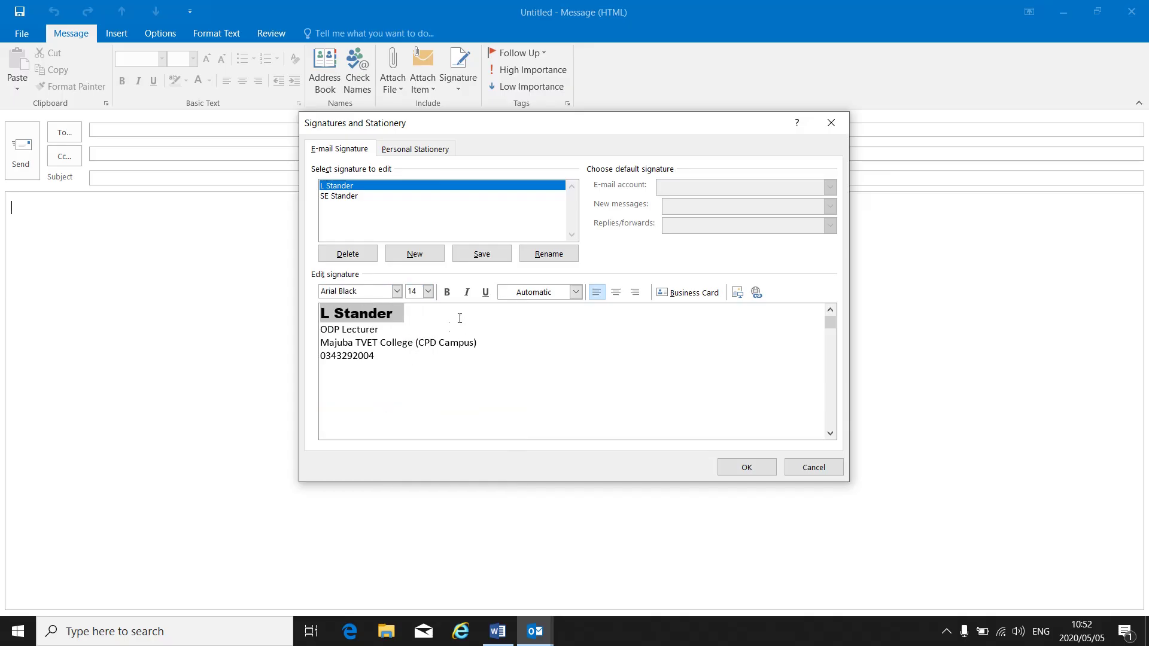
left_click(485, 292)
left_click(467, 292)
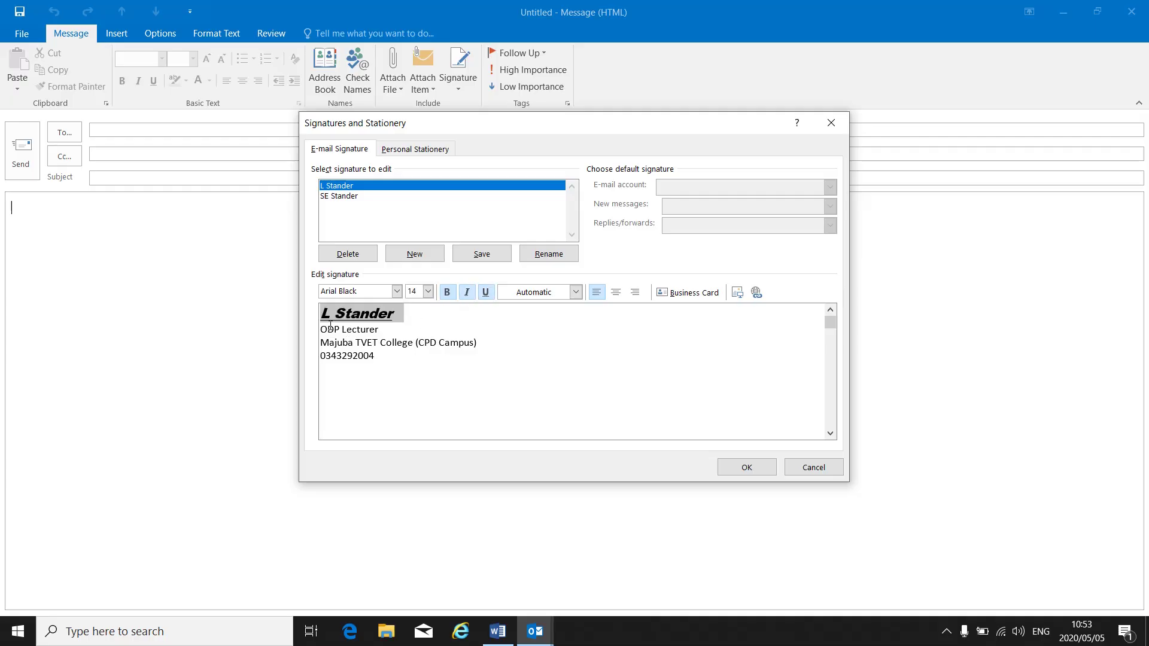
Set the job title, college and phone lines to Arial 14
left_click_drag(321, 329, 515, 364)
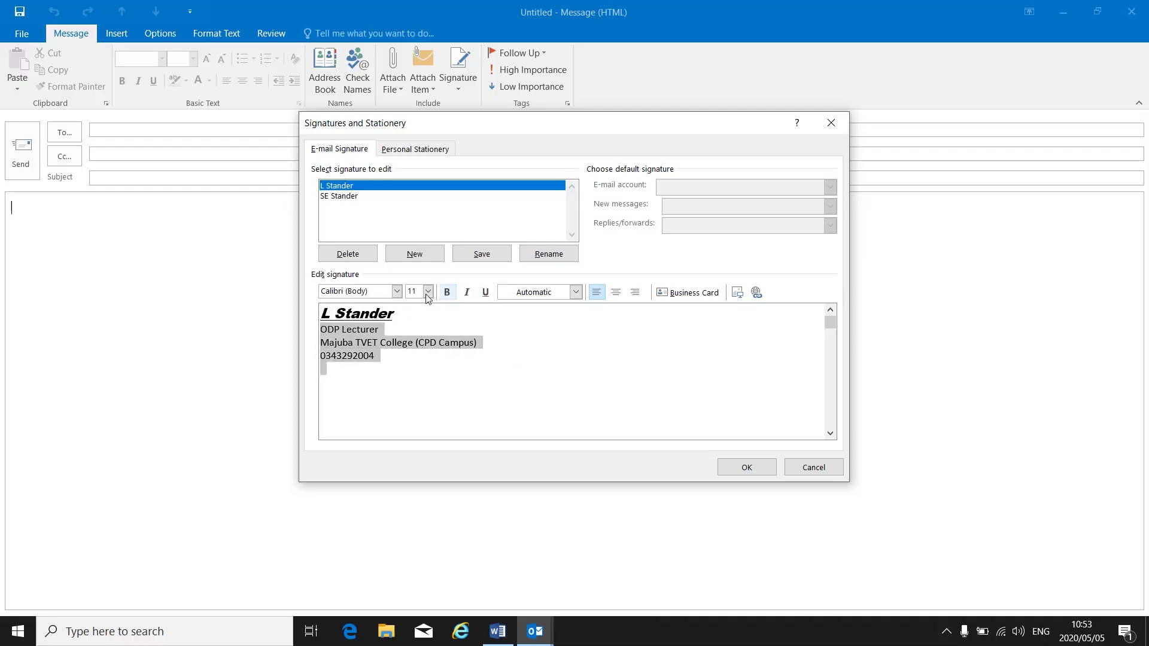
left_click(397, 291)
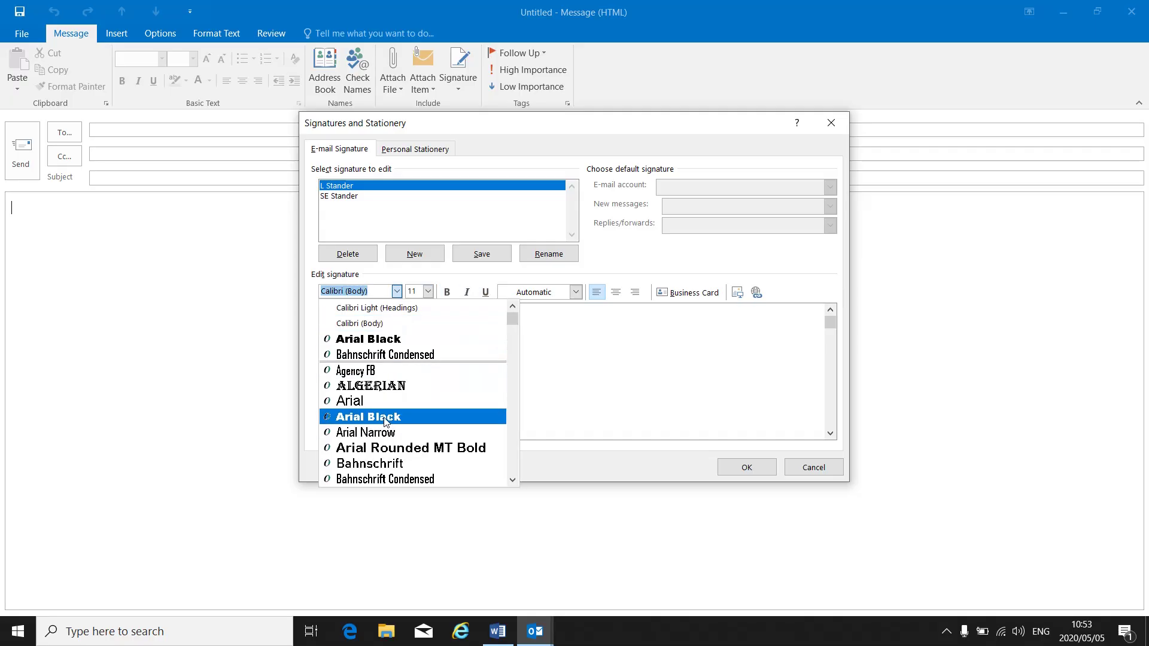
left_click(367, 400)
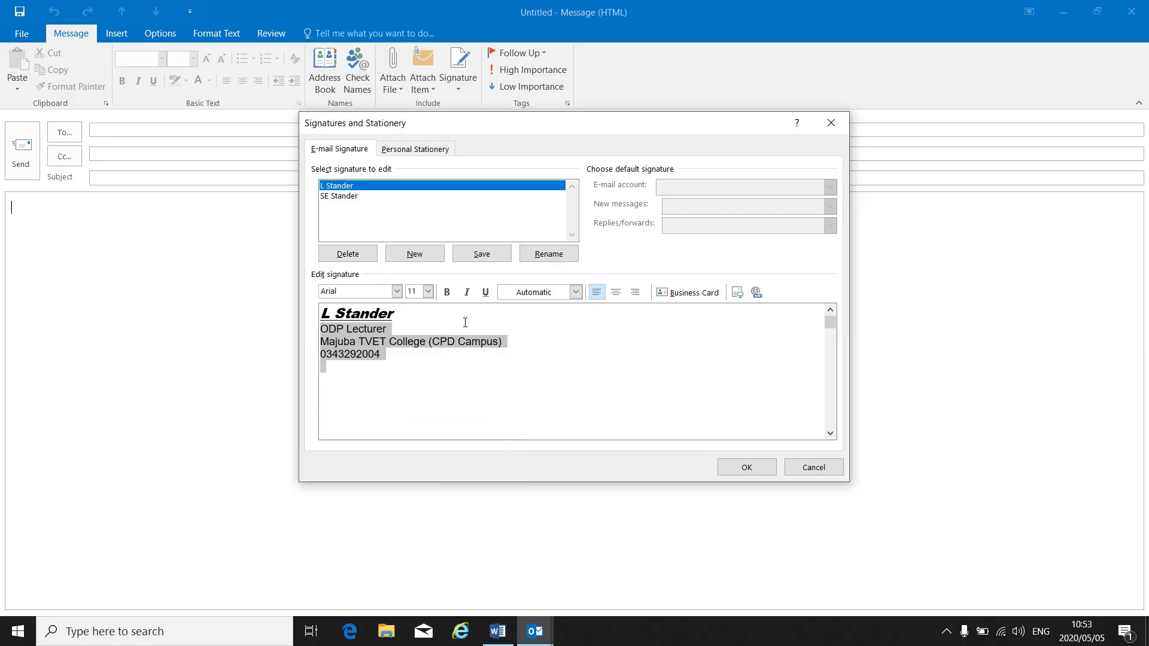
left_click(428, 291)
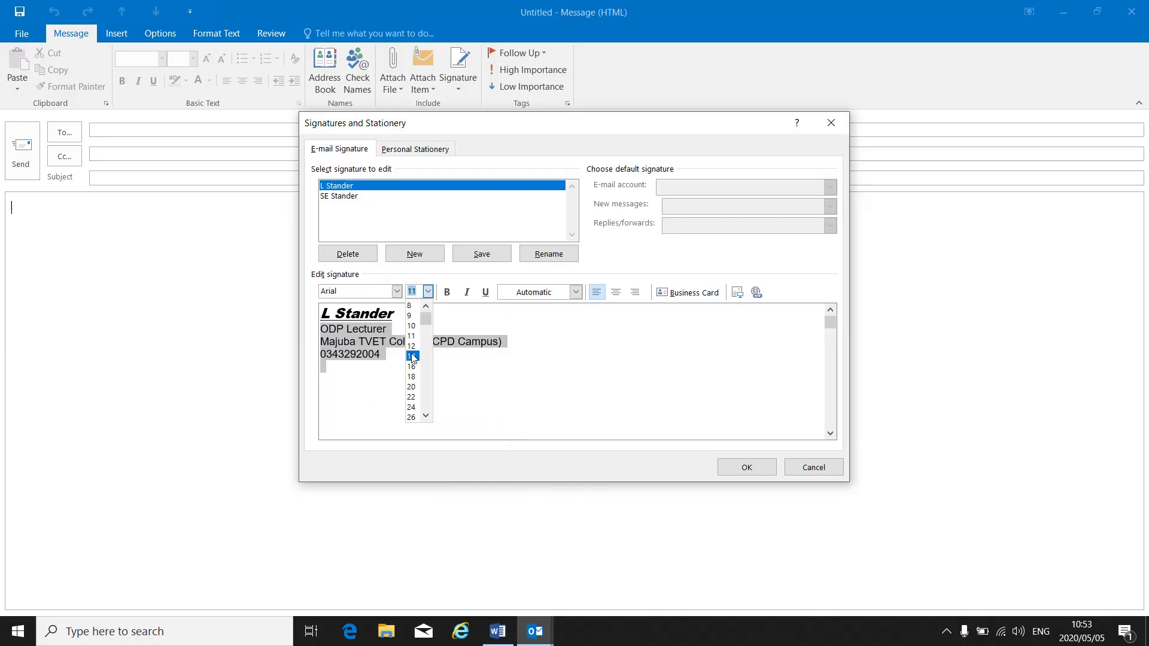
left_click(412, 356)
left_click(410, 384)
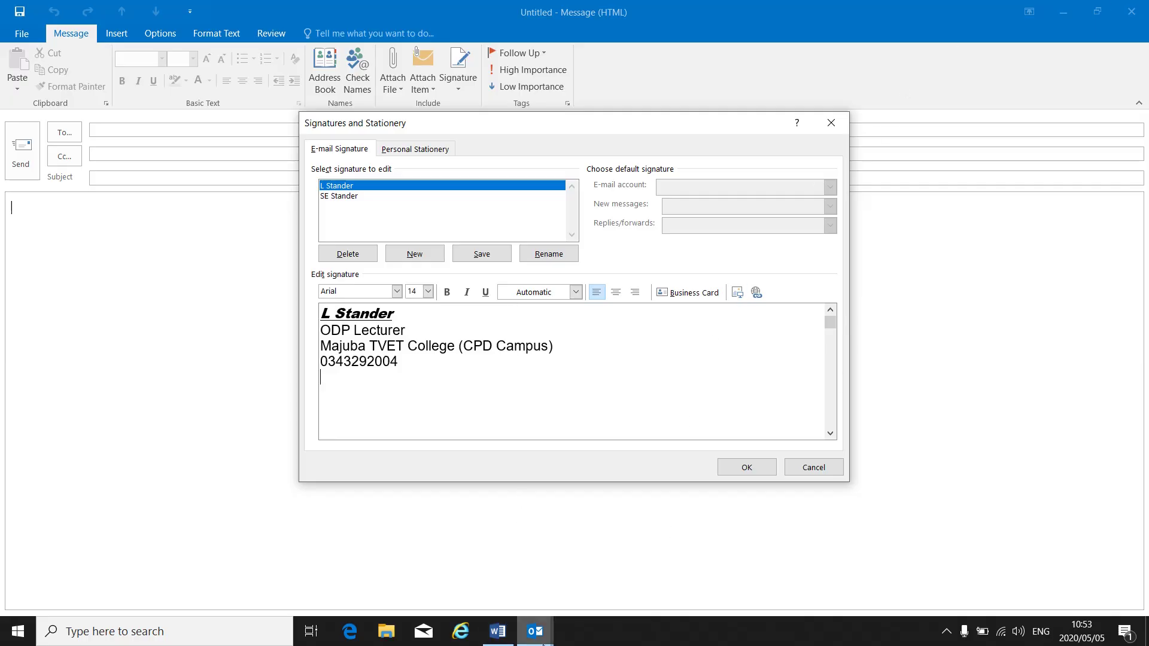
Paste the signature-settings screenshot into a new blank Word document, then return to the Outlook message
left_click(497, 631)
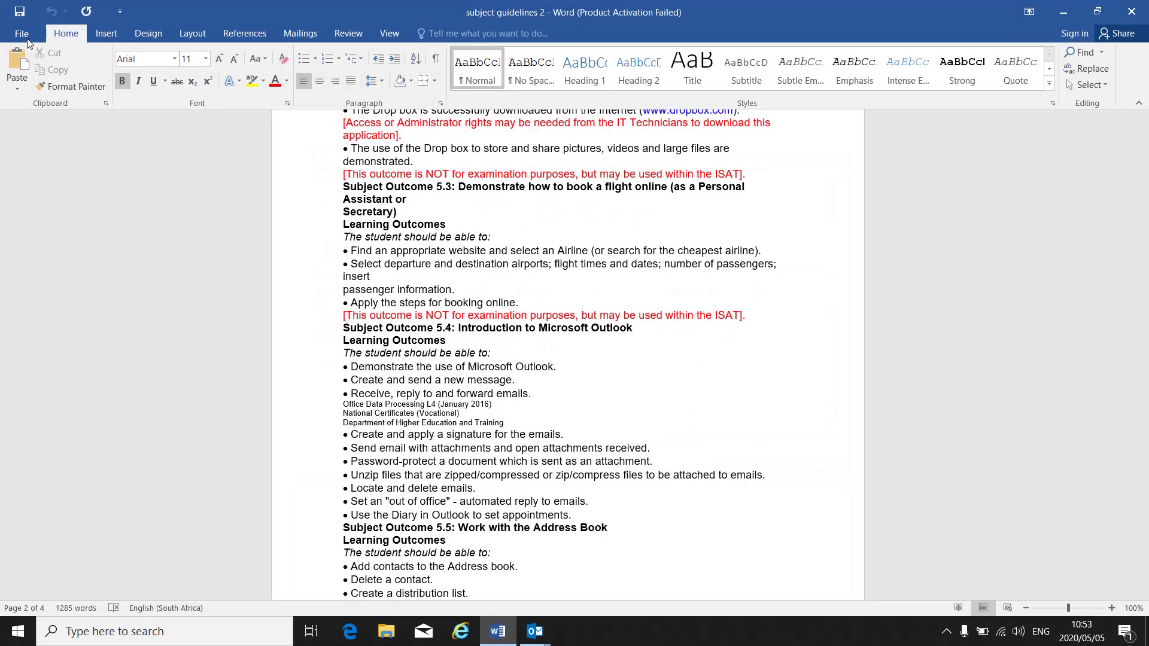
left_click(18, 33)
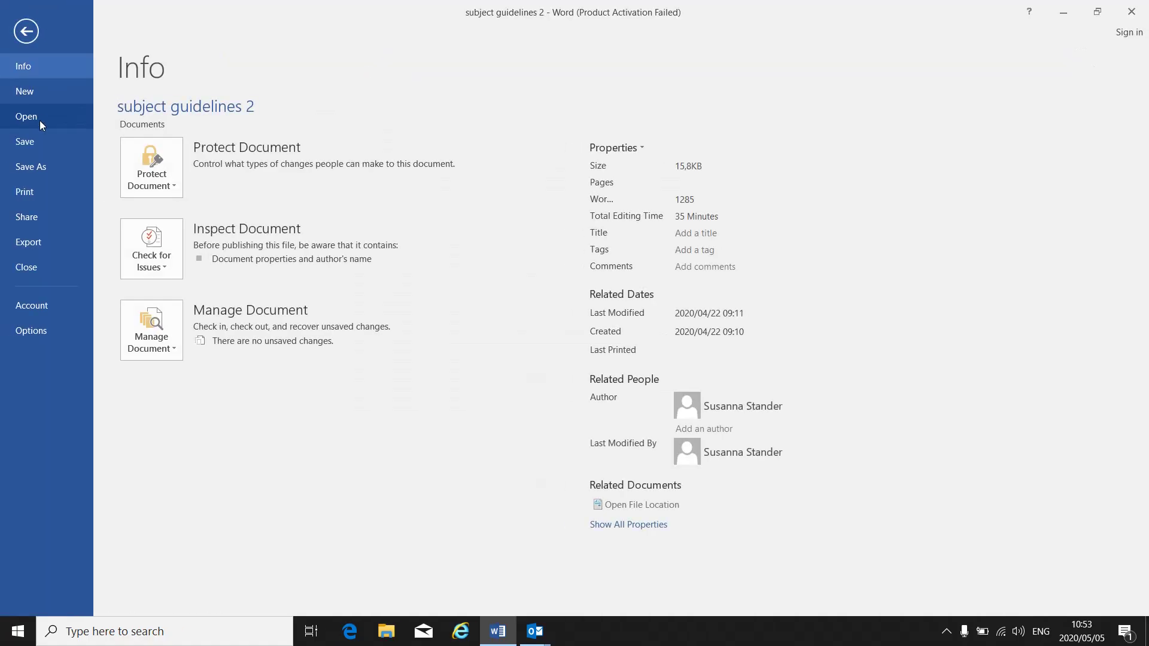
left_click(42, 87)
left_click(168, 198)
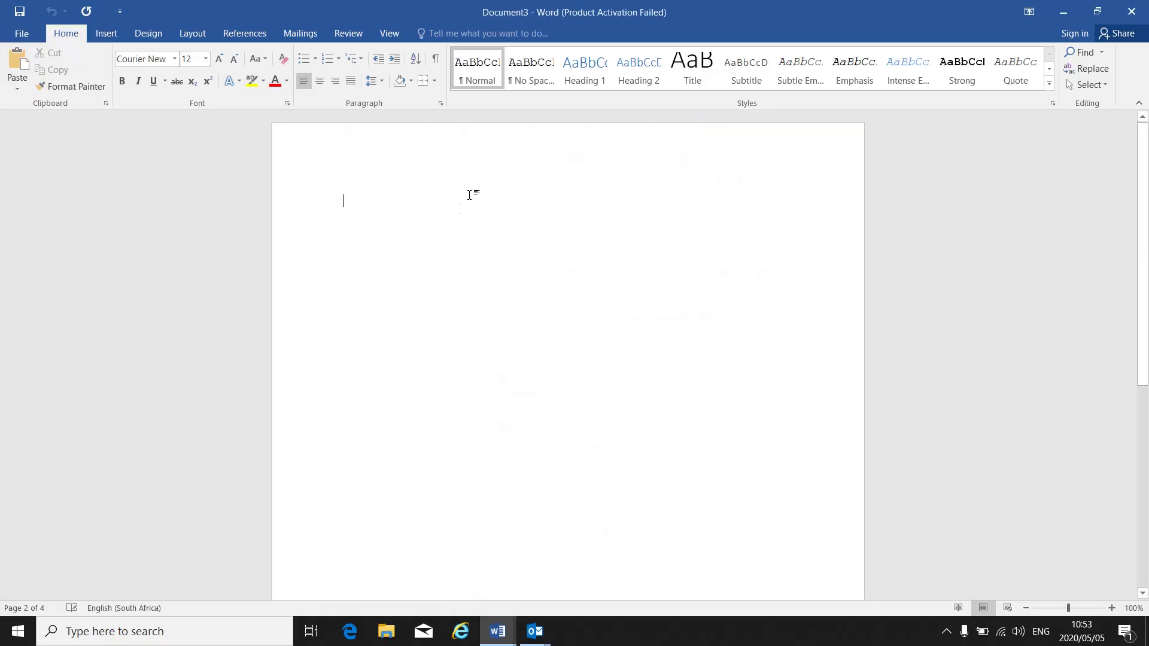
left_click(14, 58)
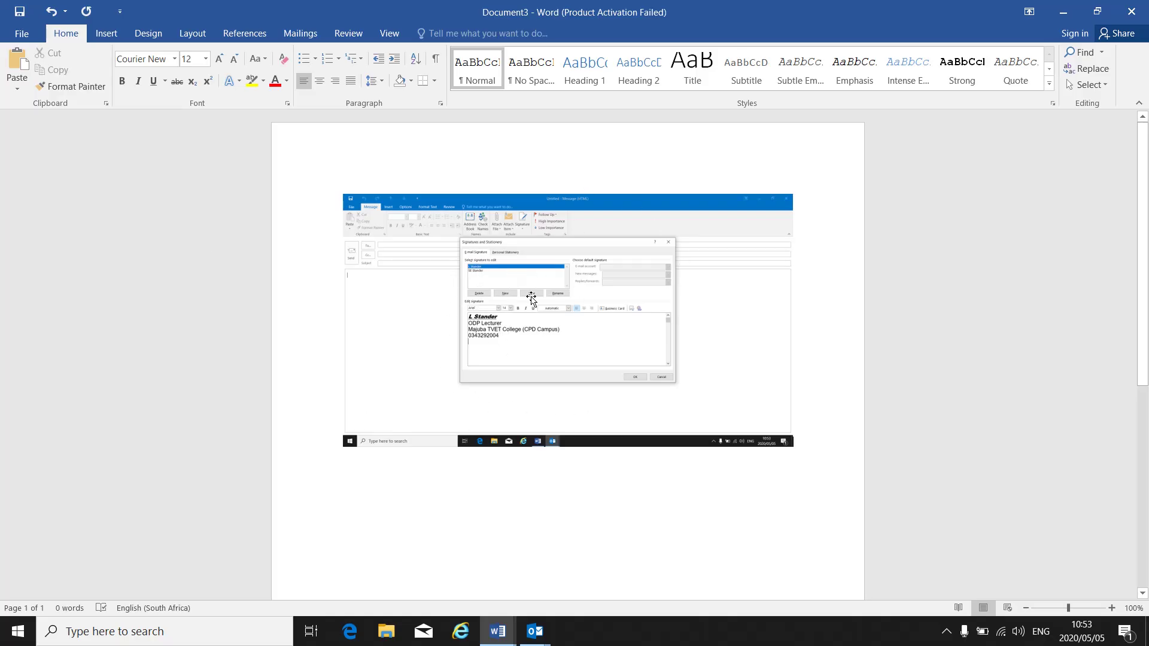
left_click(534, 630)
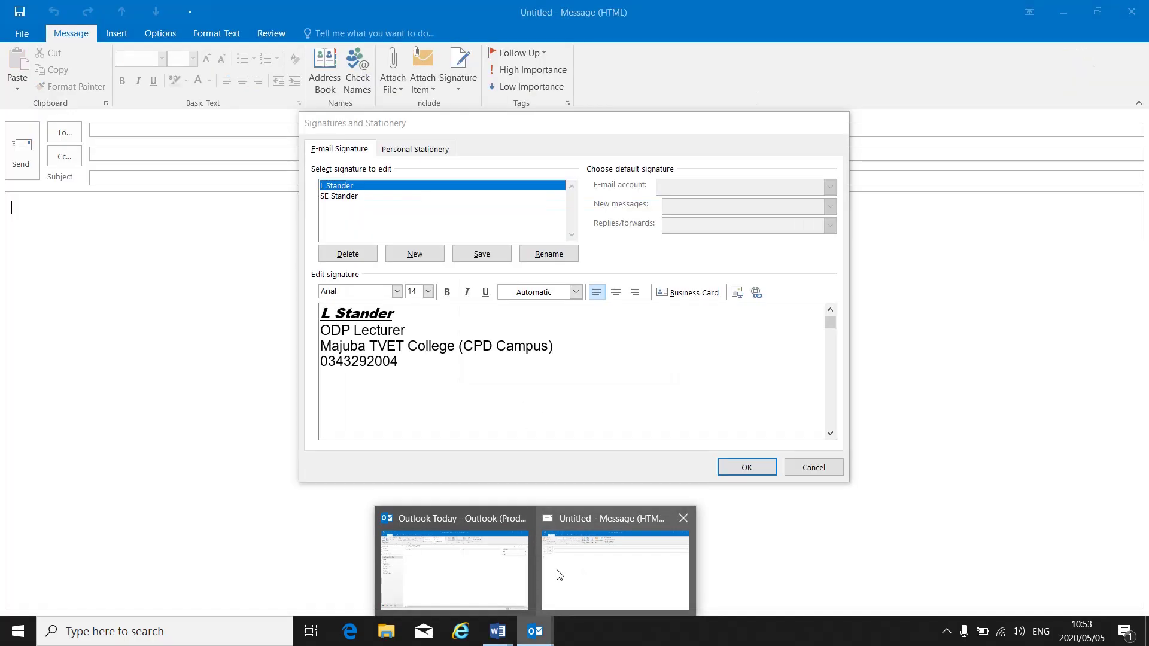
left_click(557, 572)
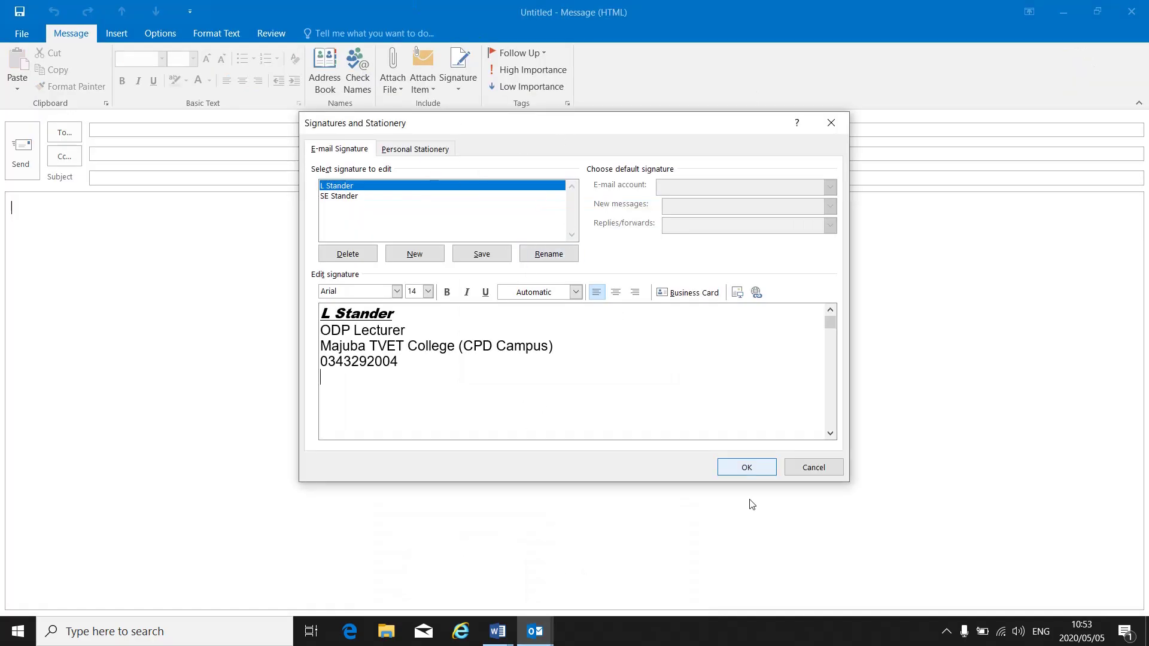
Close the signature settings and insert the sender's saved signature into the message body
left_click(743, 473)
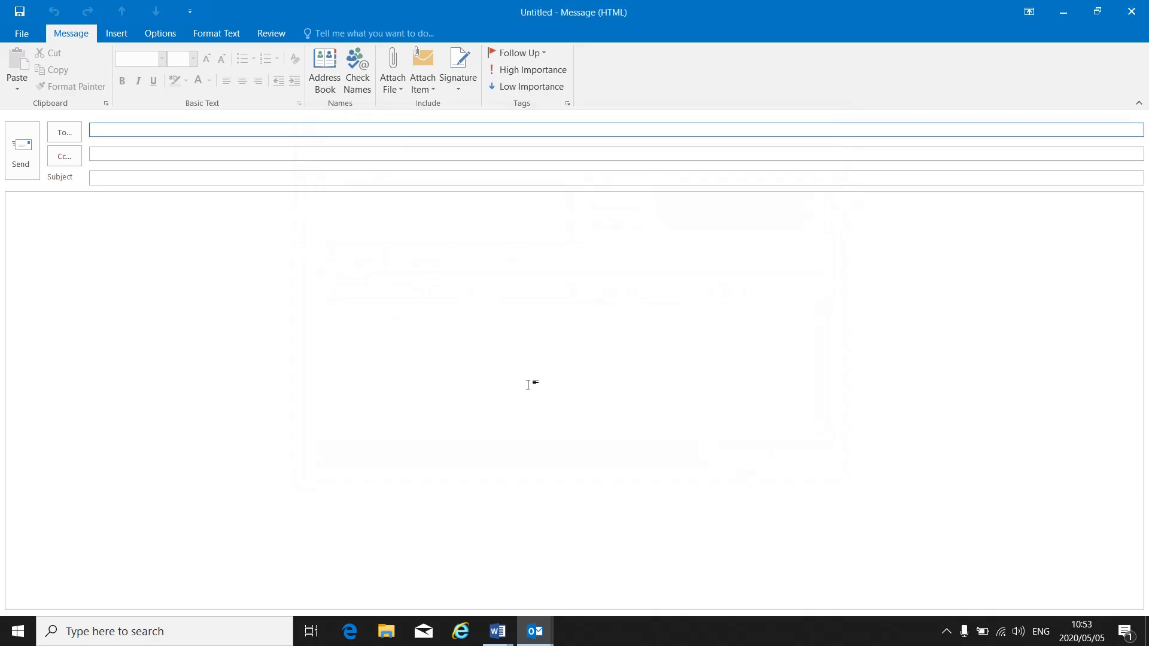
left_click(462, 84)
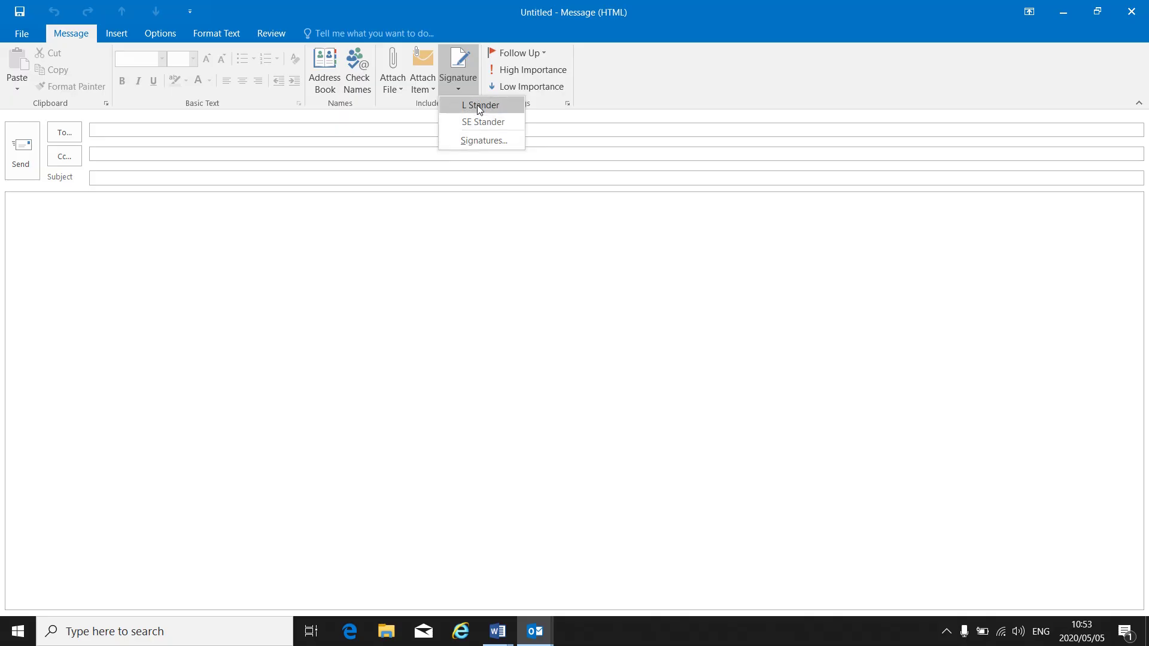
left_click(479, 104)
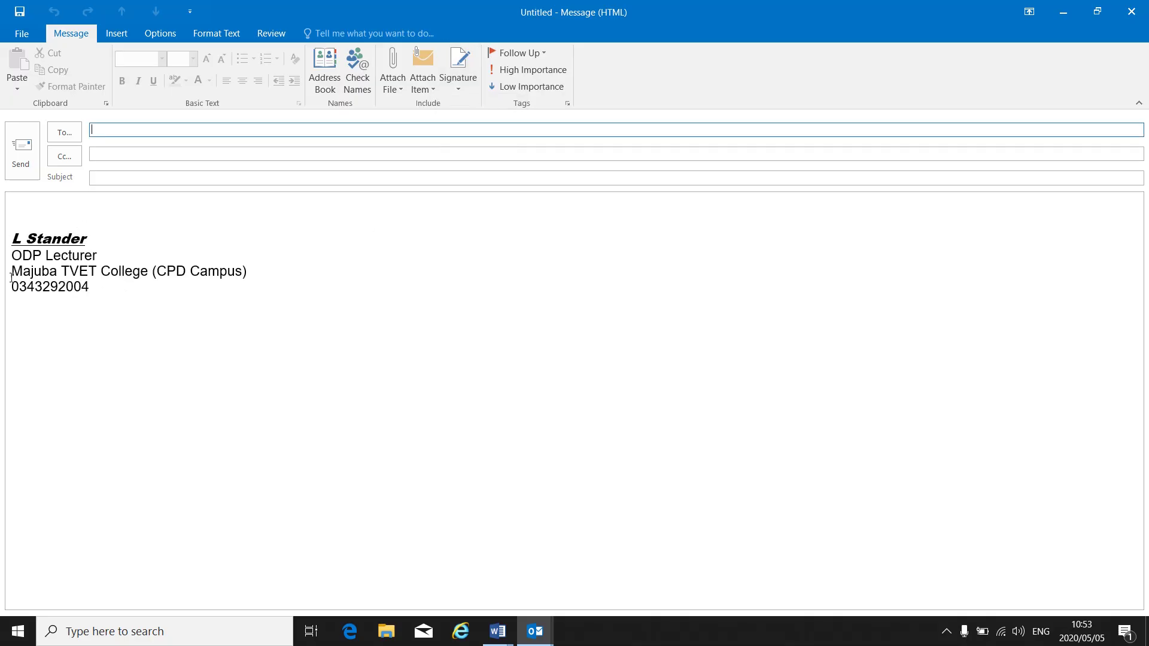
left_click(54, 208)
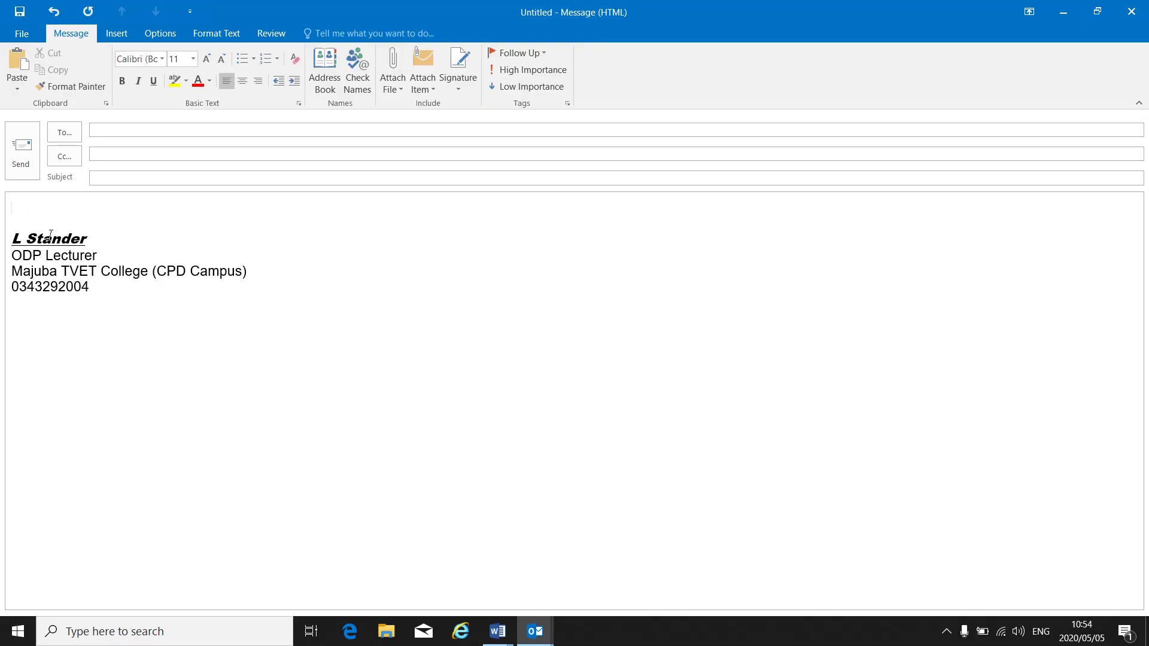
Address the message to the recipient's e-mail and set the subject to ODP LEVEL 4
left_click(203, 132)
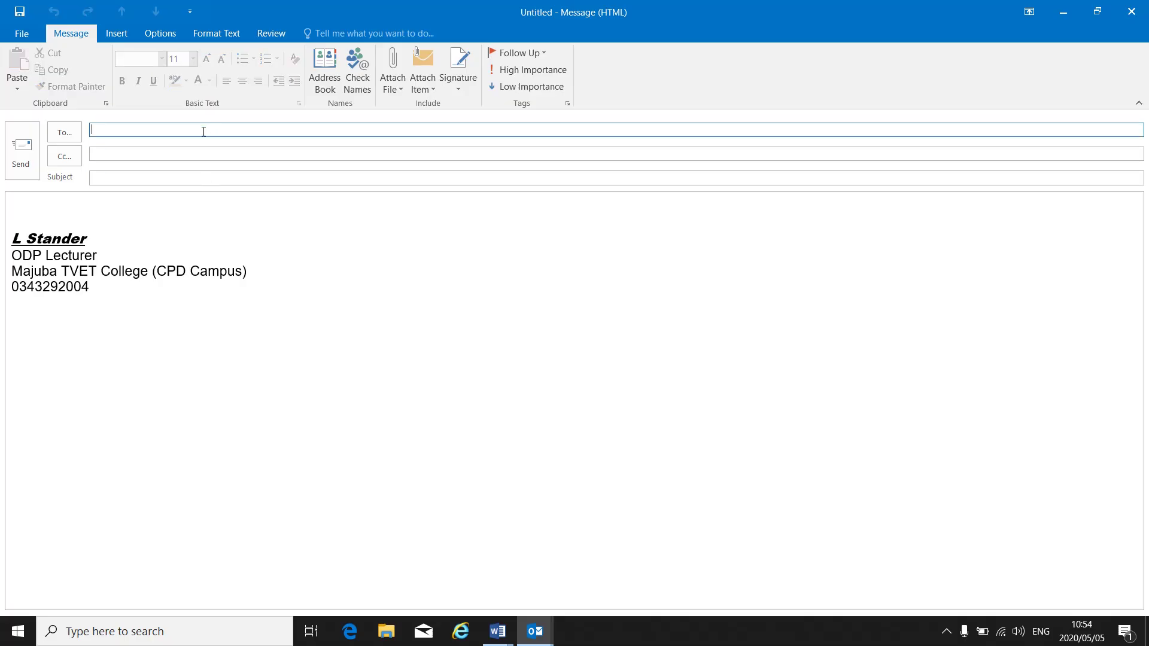
left_click(140, 179)
type("ODP LEVEL 4")
Write 'Good day', 'Attached please find documents' and 'Thank you' on separate lines above the signature
left_click(33, 213)
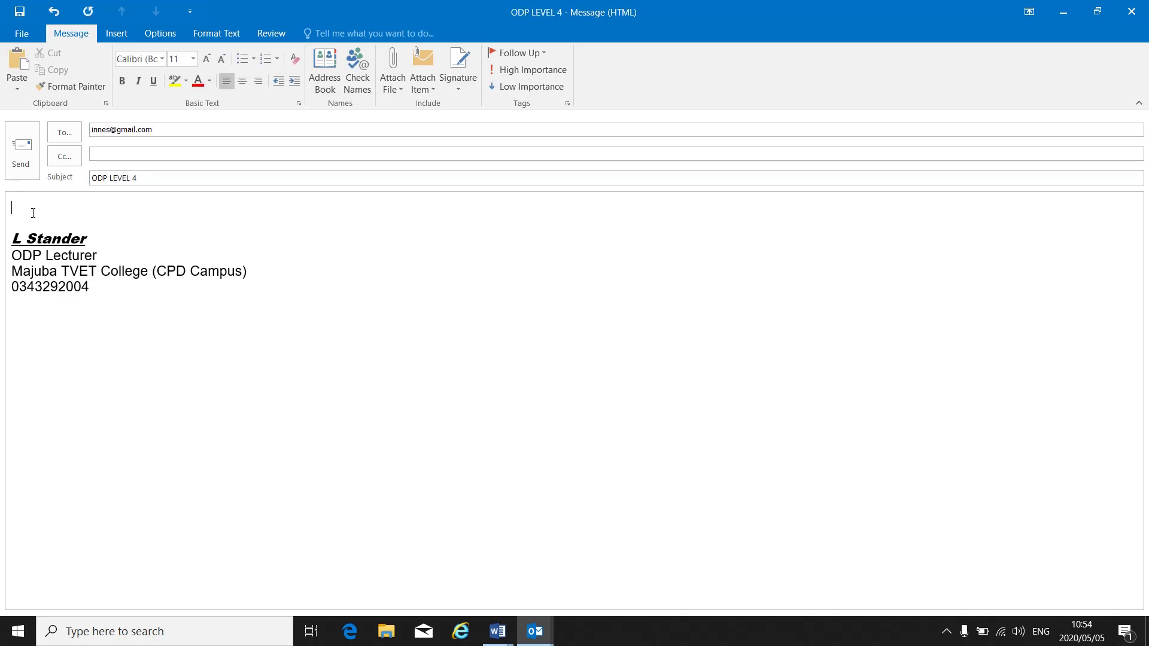
type("Goodya")
key("BackSpace")
key("BackSpace")
type("day")
key("Return")
key("Return")
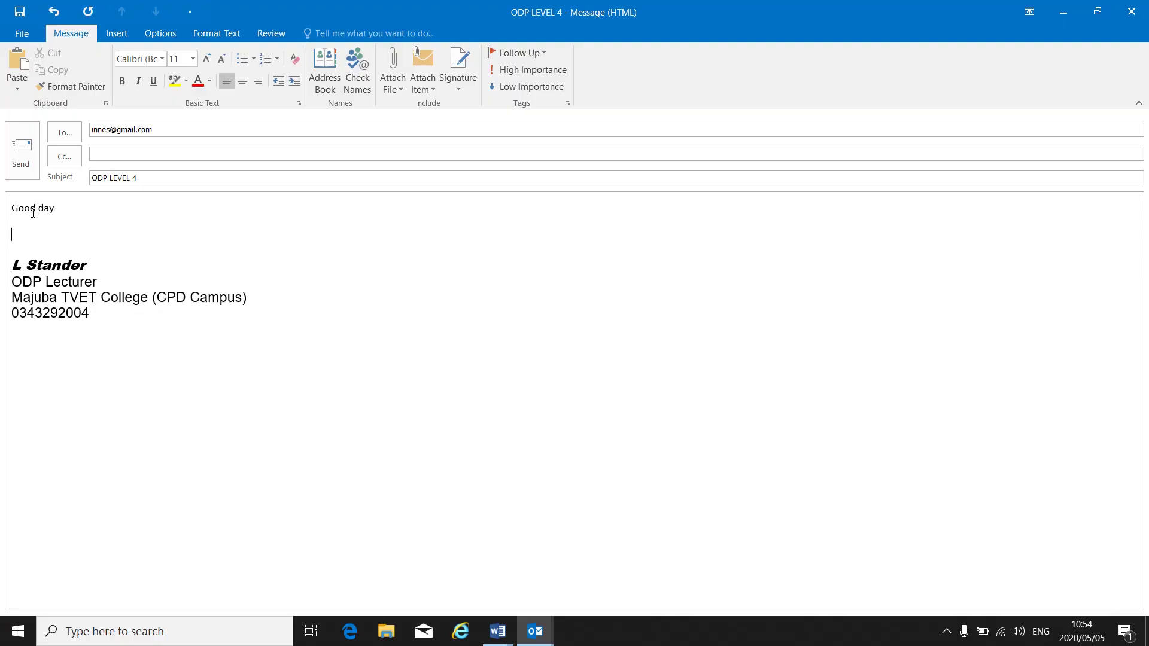
type("Attached please find documents")
key("BackSpace")
key("BackSpace")
key("BackSpace")
key("BackSpace")
type("ument")
key("BackSpace")
key("BackSpace")
key("BackSpace")
key("BackSpace")
key("BackSpace")
type("ents")
key("Return")
key("Return")
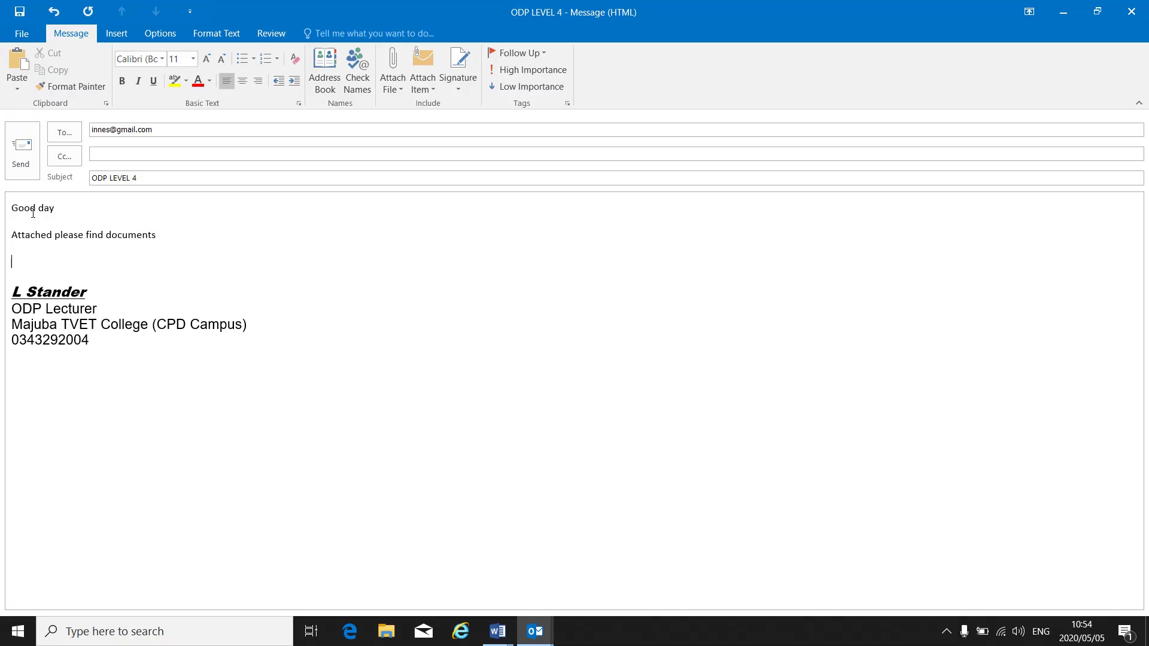
type("Thank you")
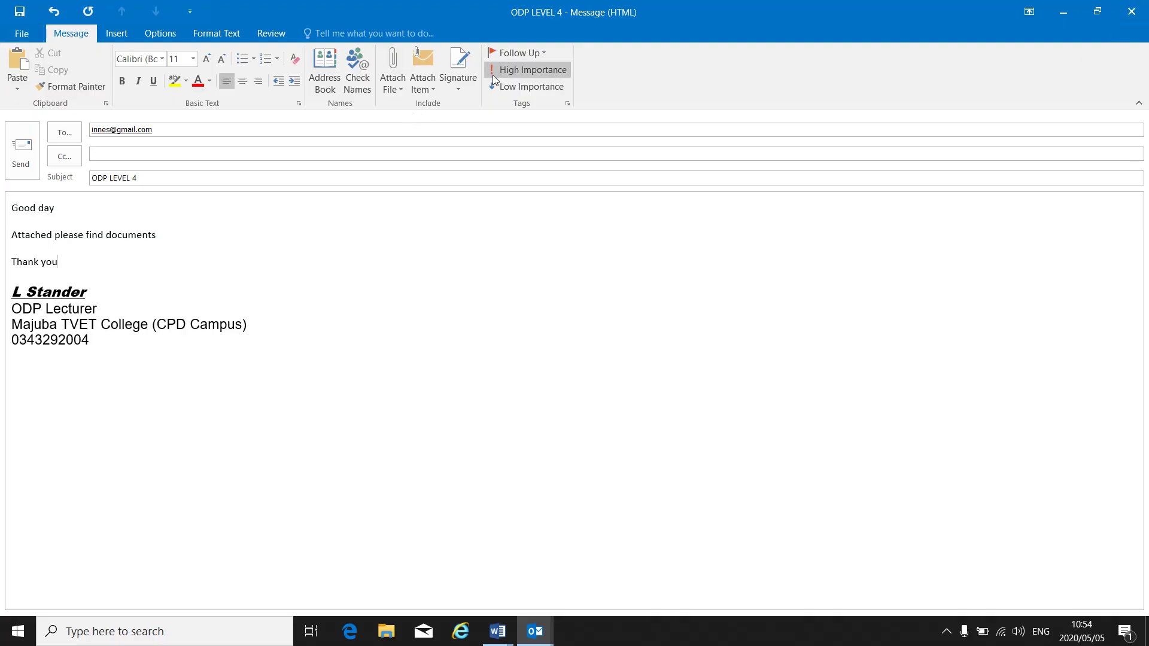
Reopen the signature settings, add a new signature named ODP L4, and begin editing its content
left_click(457, 89)
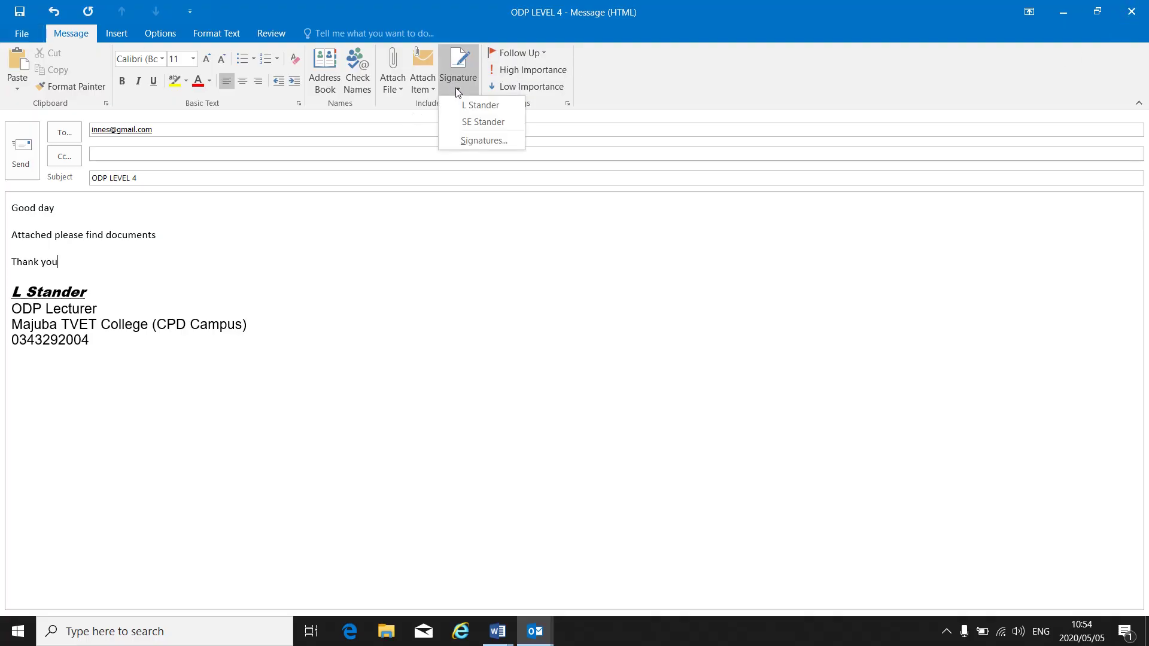
left_click(468, 142)
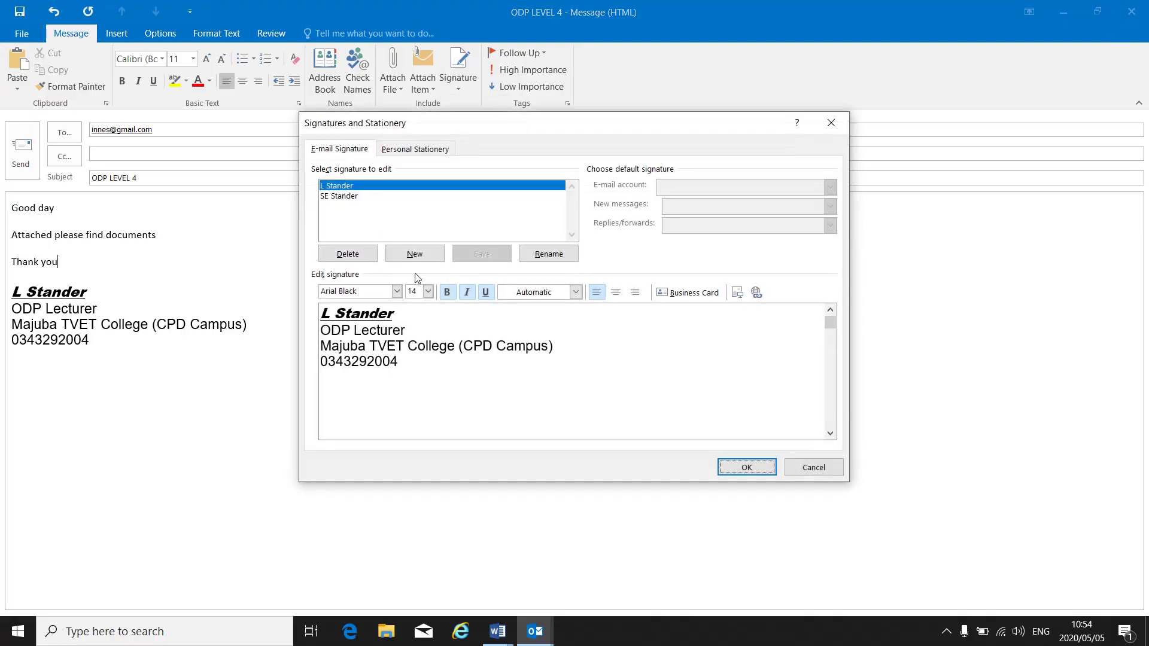
left_click(420, 254)
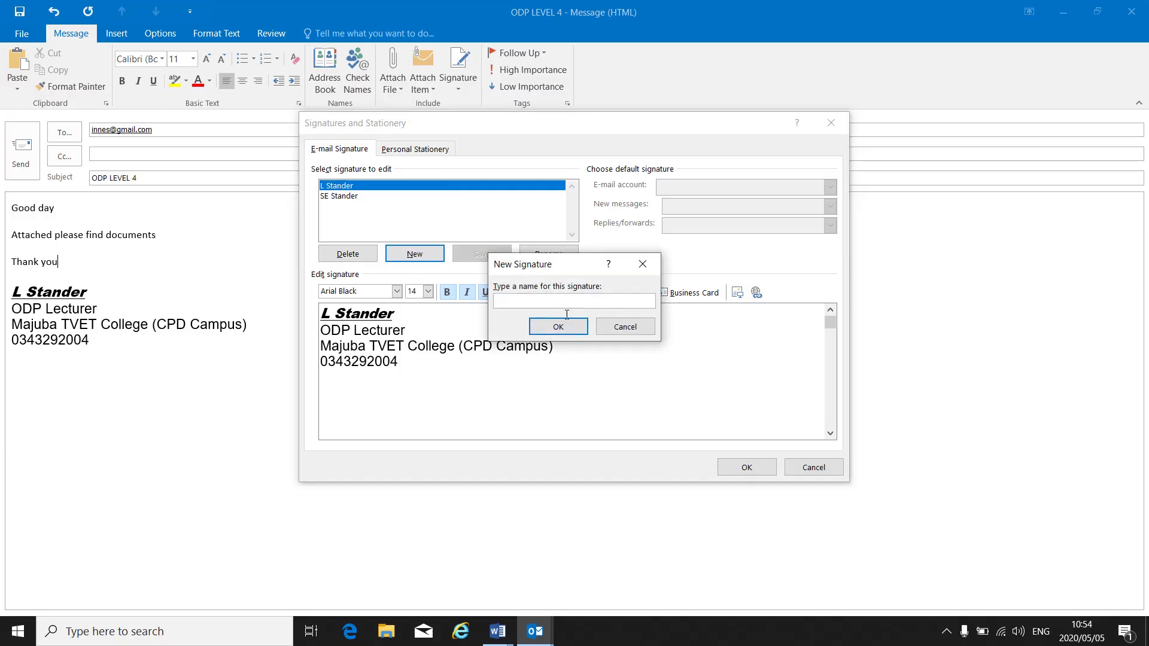
left_click(559, 326)
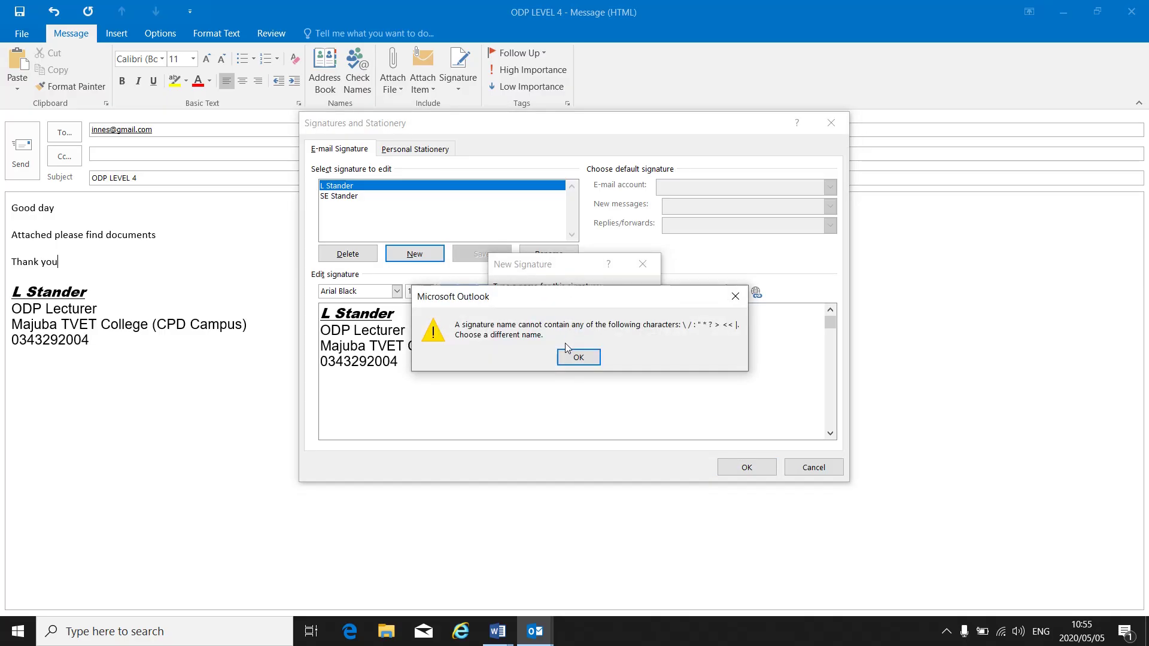
left_click(578, 357)
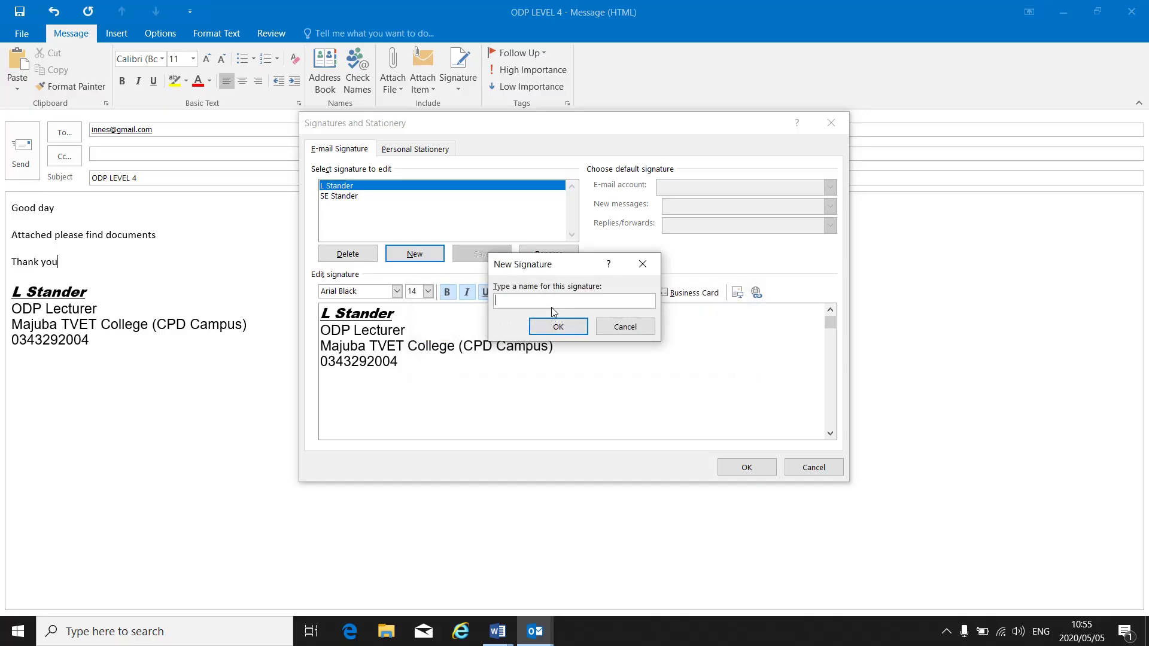
type("ODP L4")
left_click(565, 327)
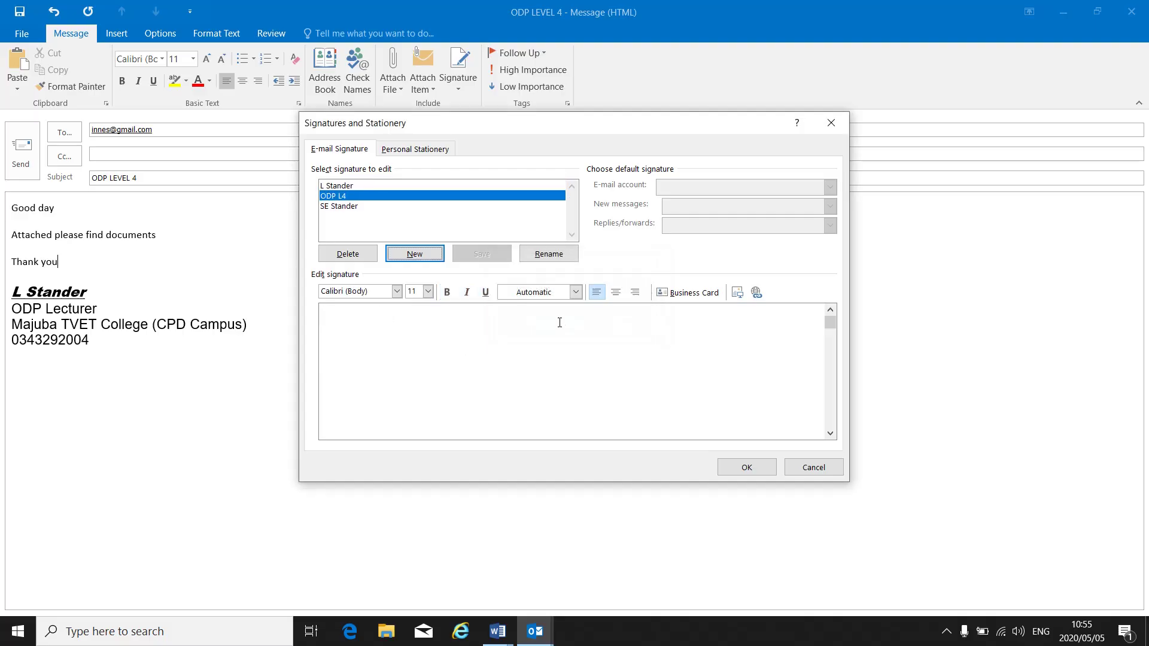
left_click(357, 197)
left_click(371, 337)
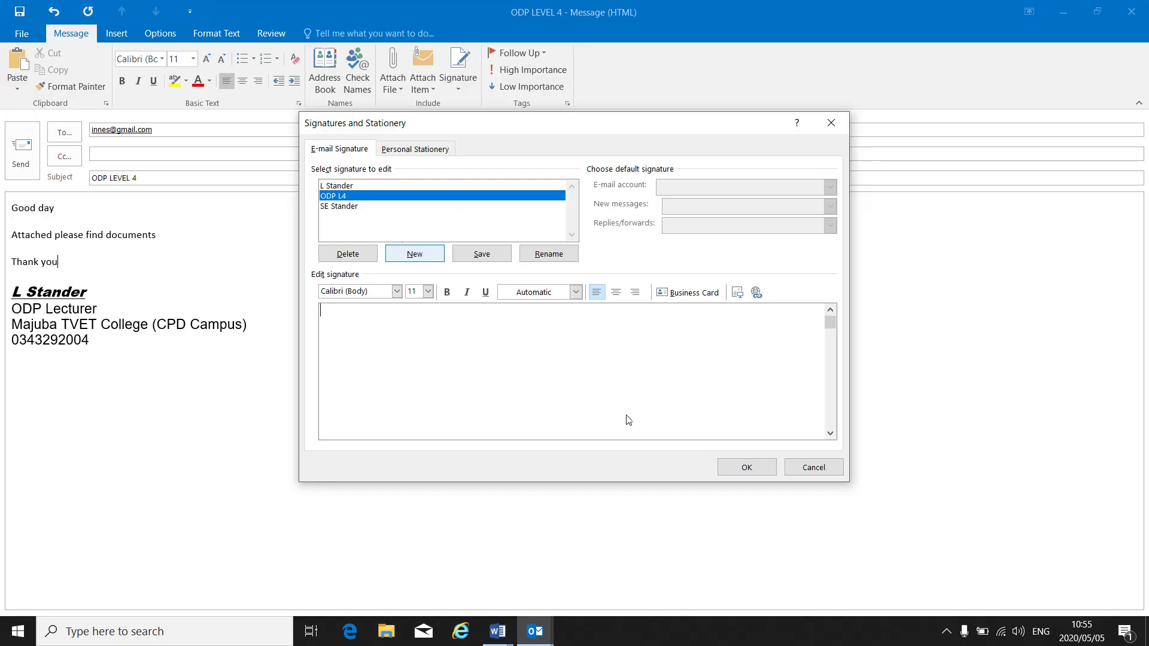
left_click(737, 465)
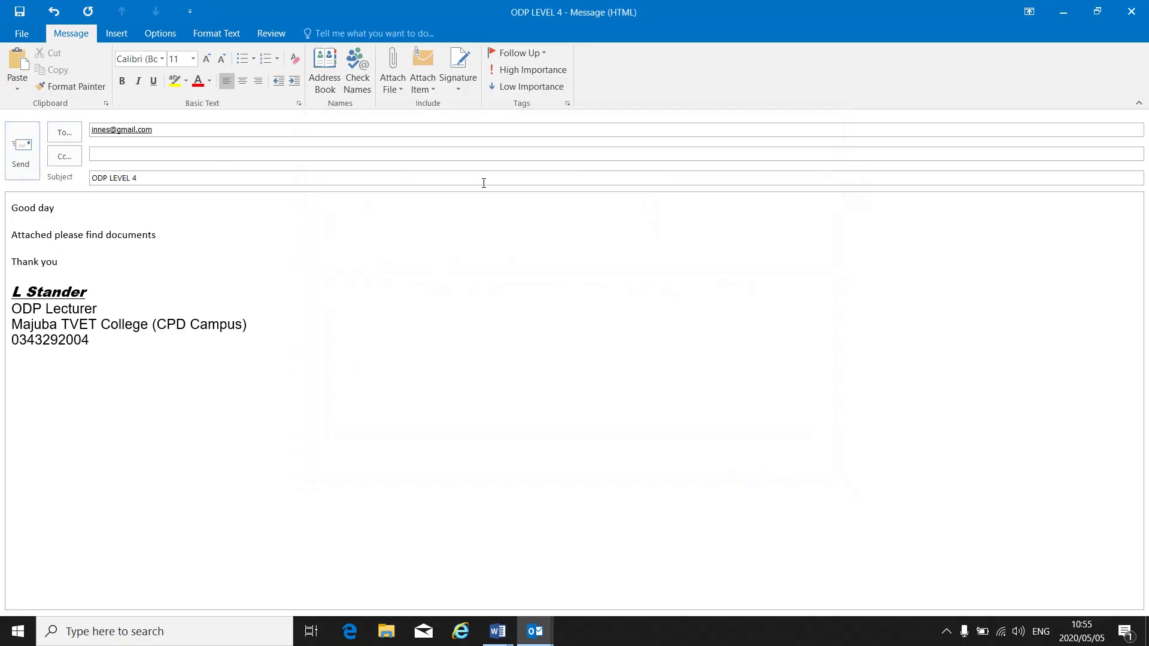
left_click(462, 86)
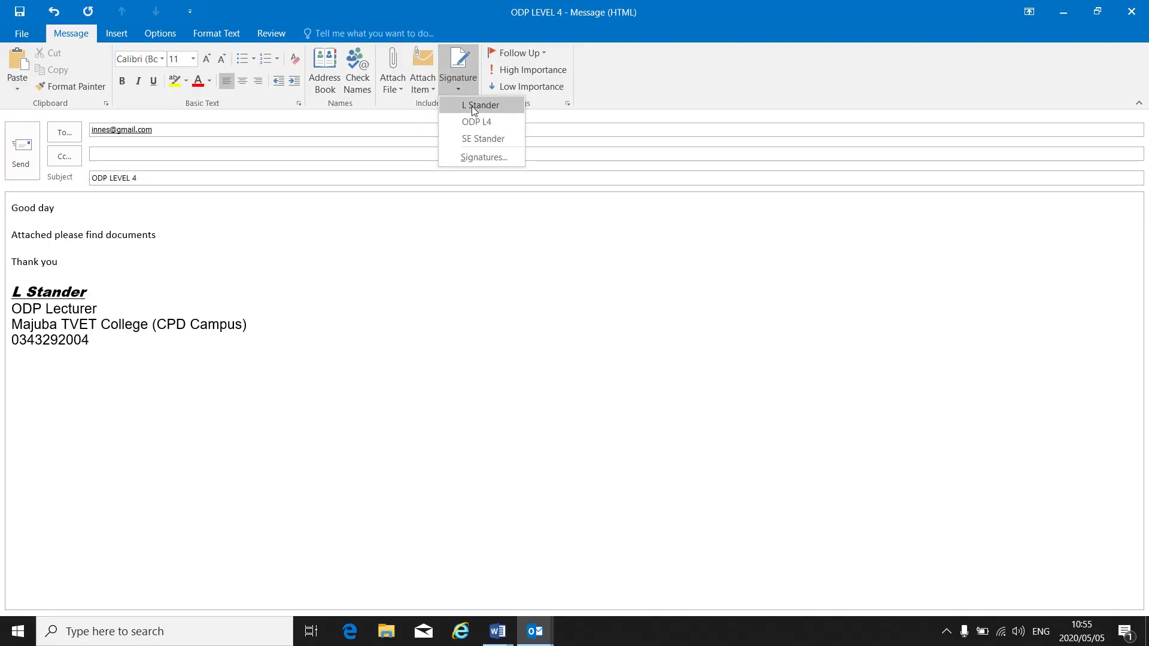
left_click(399, 280)
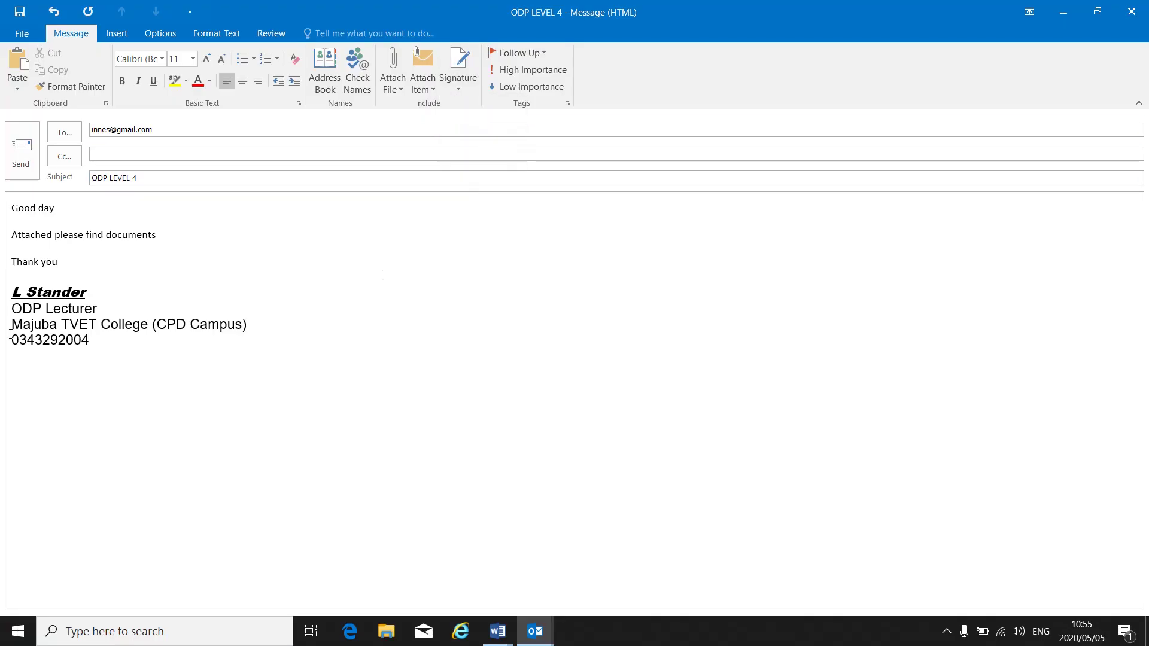